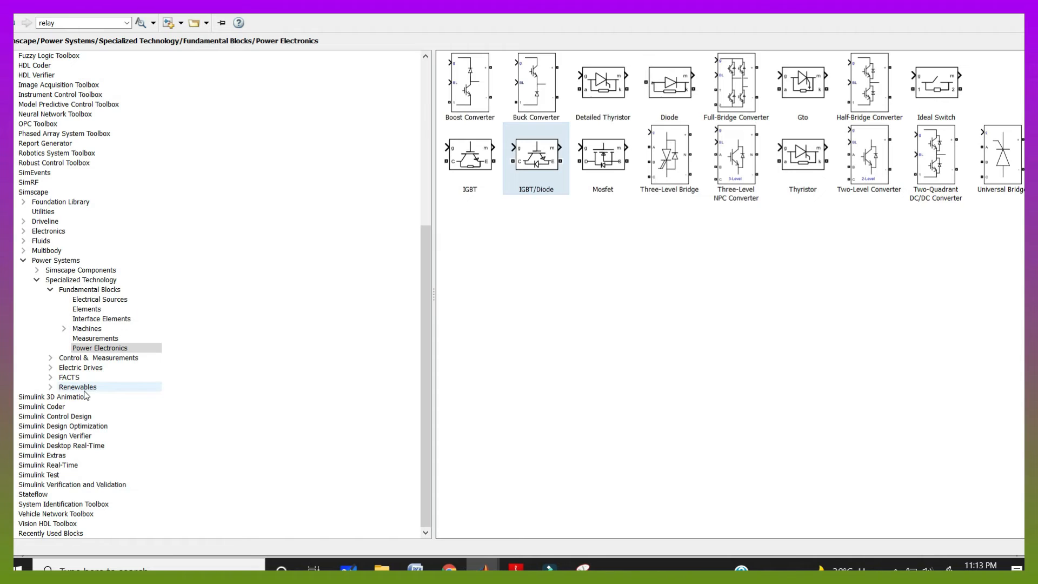
Add a PV Array block from the Renewables Solar library to the model
{"action": "left_click", "coordinate": [84, 390]}
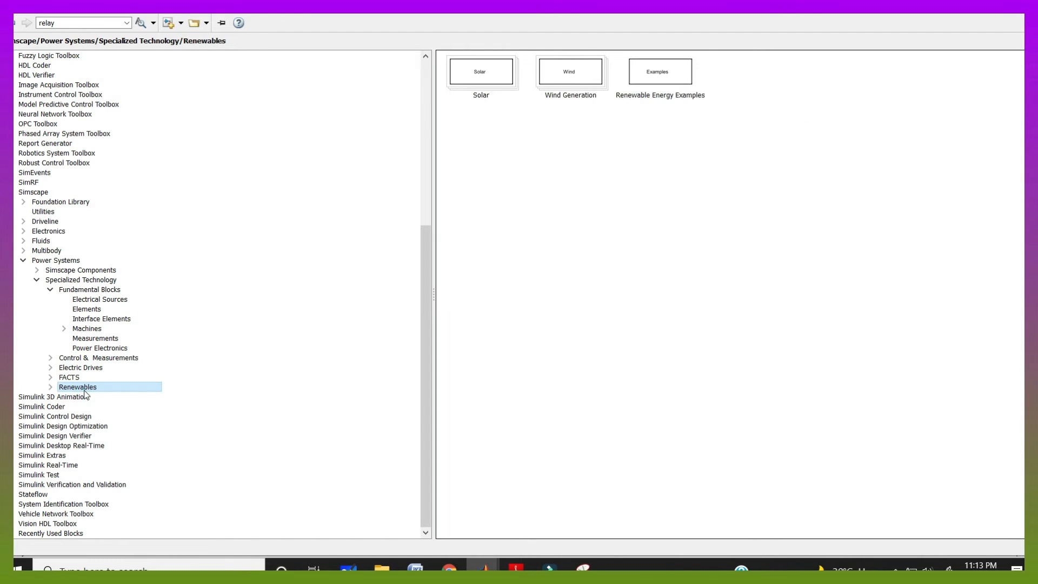
{"action": "double_click", "coordinate": [494, 80]}
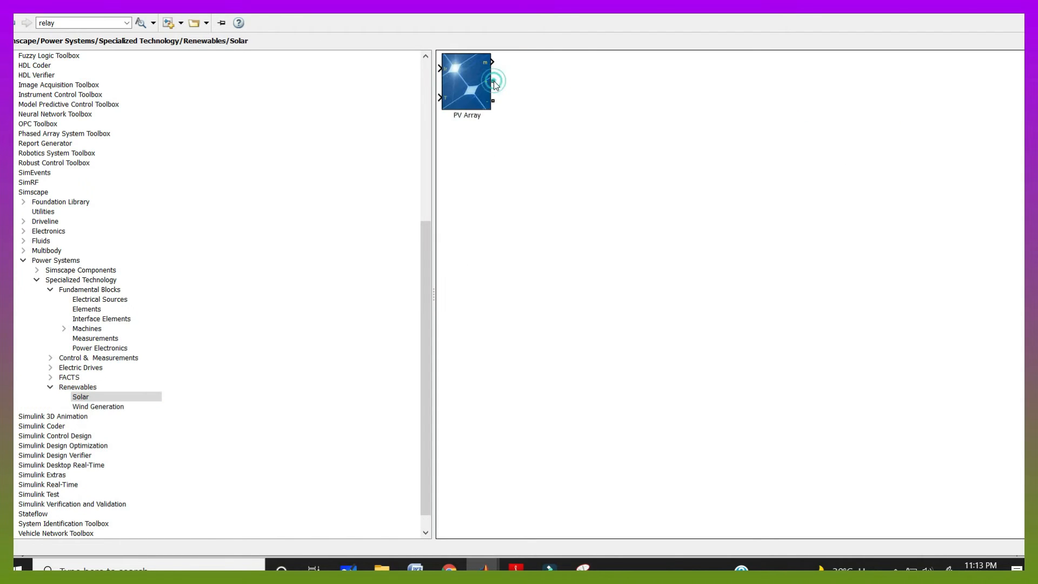
{"action": "right_click", "coordinate": [482, 91]}
{"action": "left_click", "coordinate": [546, 99]}
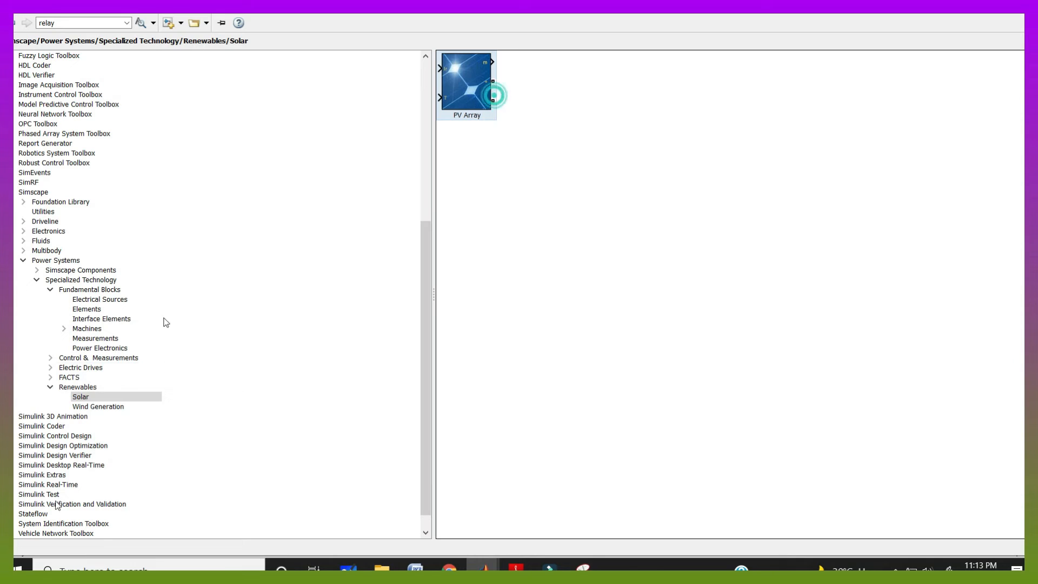
Add a powergui block from the Fundamental Blocks library to the model
{"action": "left_click", "coordinate": [109, 290]}
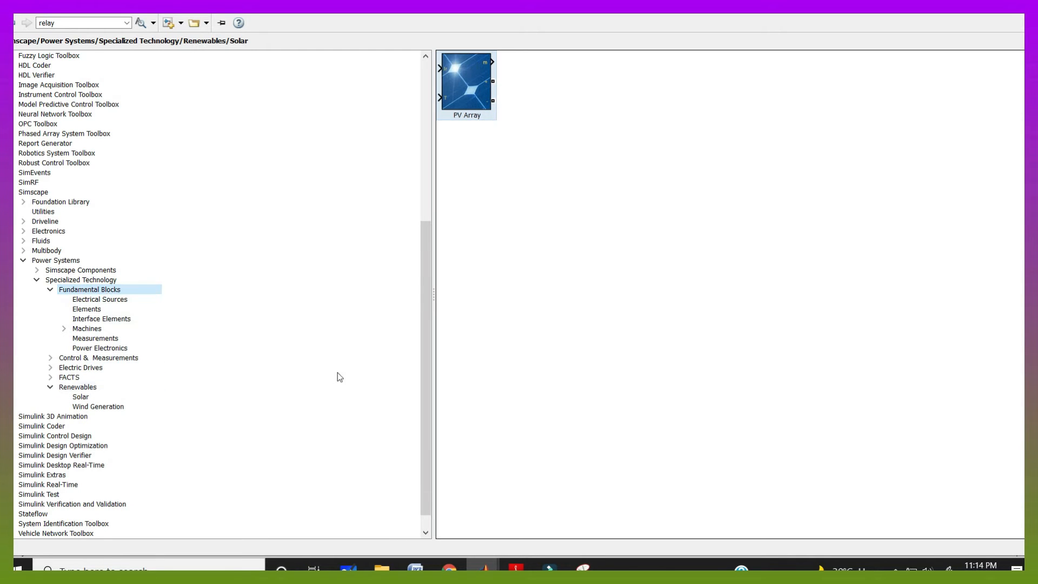
{"action": "left_click", "coordinate": [800, 80]}
{"action": "right_click", "coordinate": [800, 80]}
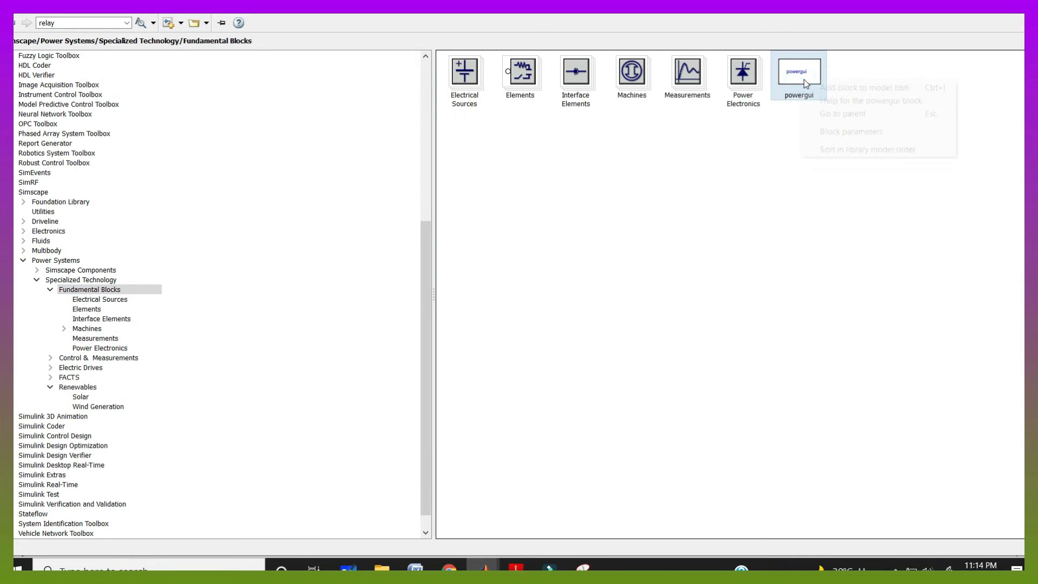
{"action": "left_click", "coordinate": [817, 87]}
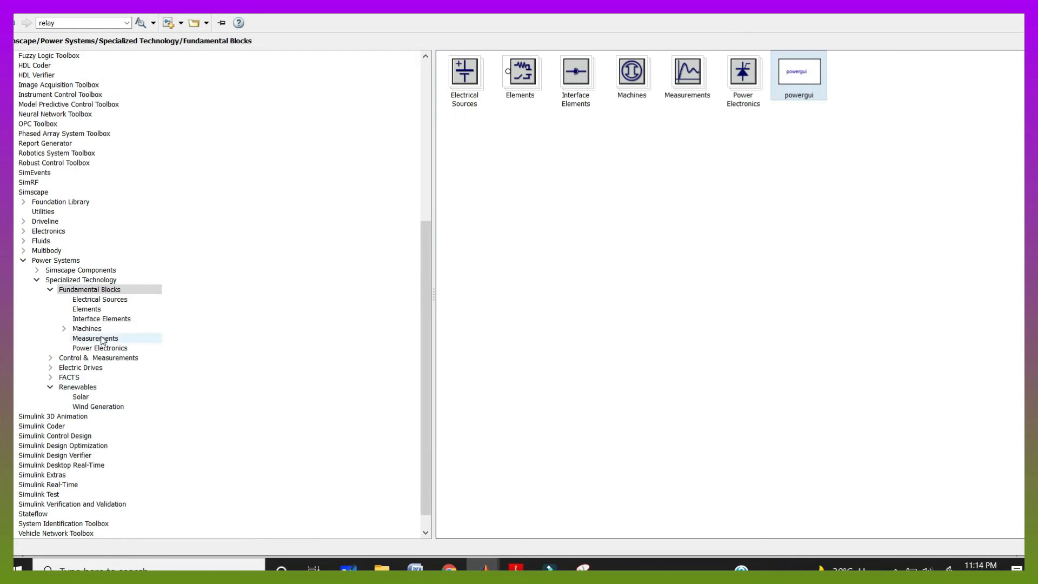
Add Constant and Scope blocks from Commonly Used Blocks to the model
{"action": "scroll", "coordinate": [61, 73], "scroll_direction": "up", "scroll_amount": 9}
{"action": "left_click", "coordinate": [60, 68]}
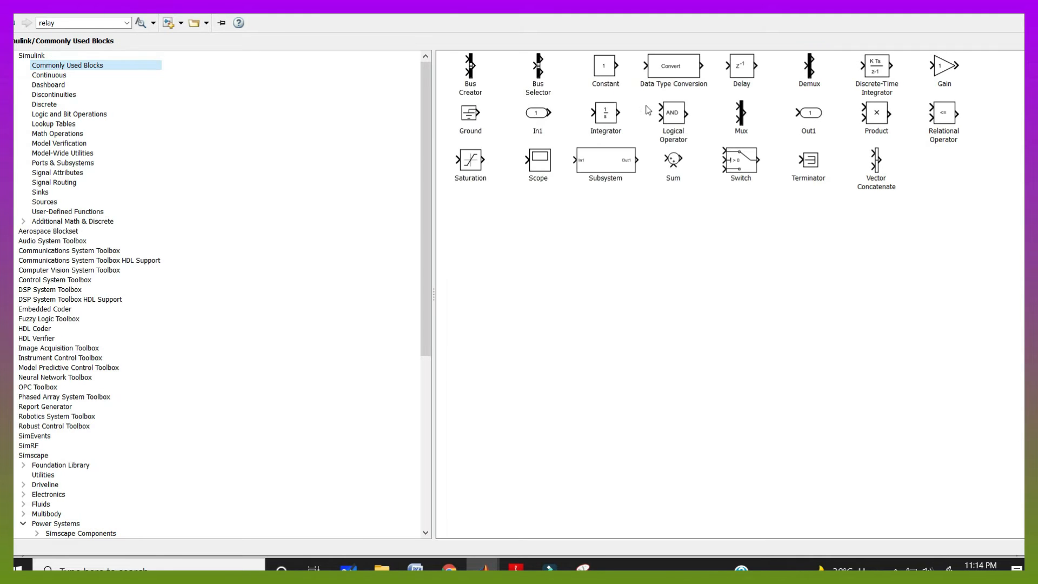
{"action": "right_click", "coordinate": [617, 81]}
{"action": "left_click", "coordinate": [627, 85]}
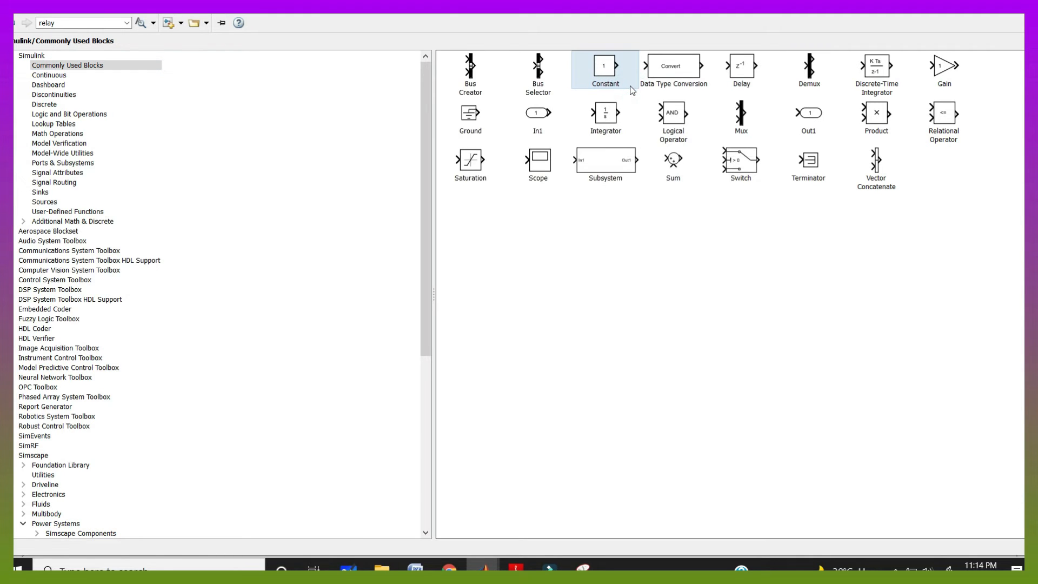
{"action": "left_click", "coordinate": [539, 162]}
{"action": "right_click", "coordinate": [540, 164]}
{"action": "left_click", "coordinate": [562, 169]}
Add From and Goto blocks from the Signal Routing library to the model
{"action": "left_click", "coordinate": [82, 143]}
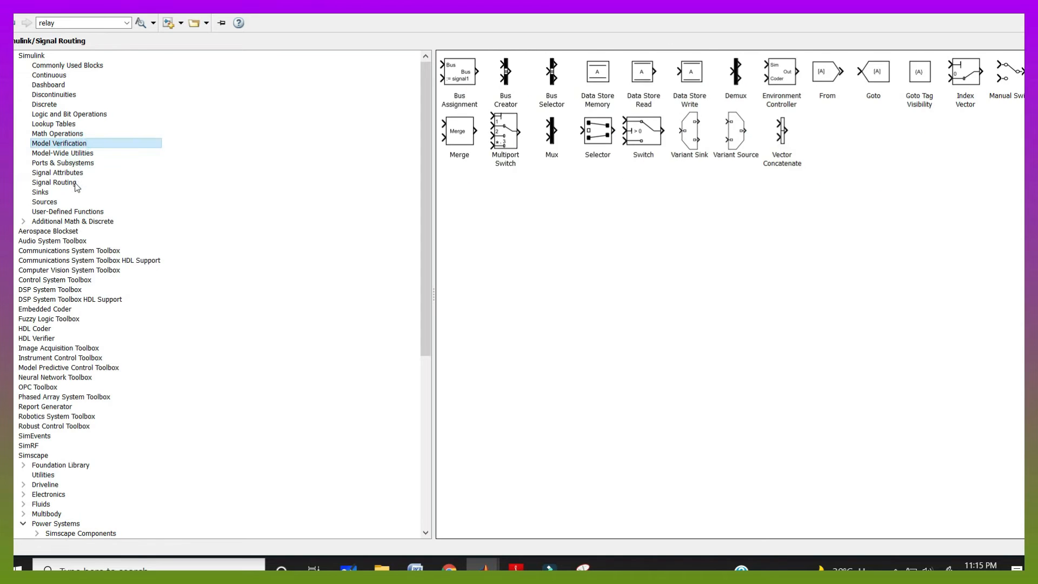
{"action": "left_click", "coordinate": [78, 183]}
{"action": "right_click", "coordinate": [815, 86]}
{"action": "left_click", "coordinate": [836, 92]}
{"action": "right_click", "coordinate": [881, 75]}
{"action": "left_click", "coordinate": [890, 84]}
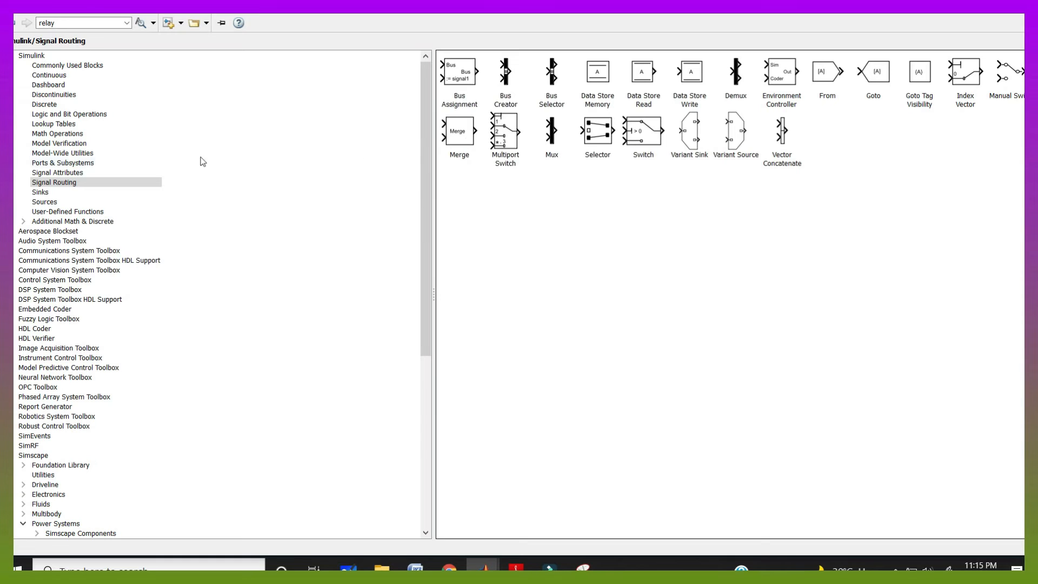
Add Abs and Logical Operator blocks to the model
{"action": "left_click", "coordinate": [71, 133]}
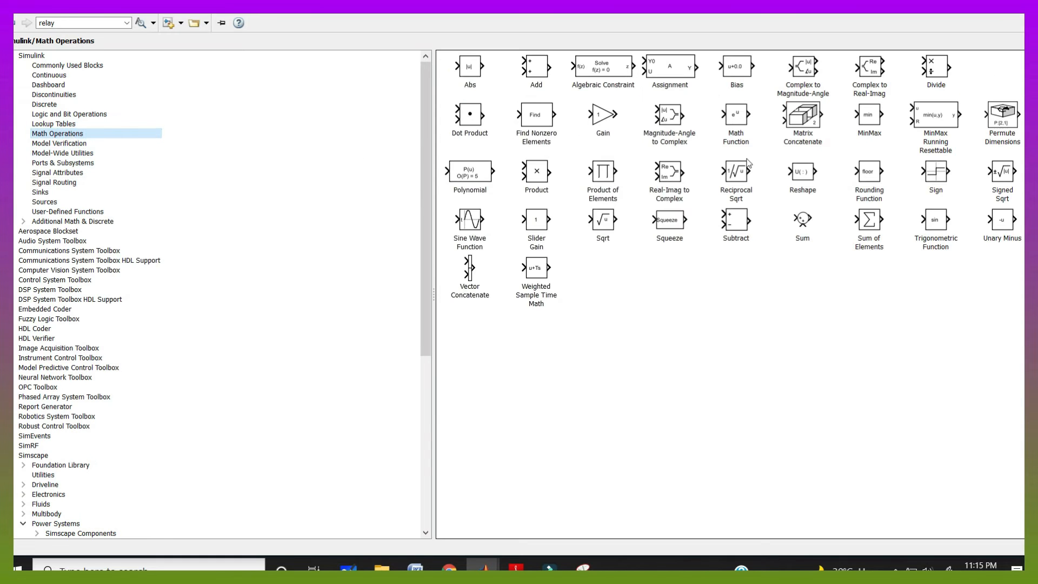
{"action": "right_click", "coordinate": [468, 70]}
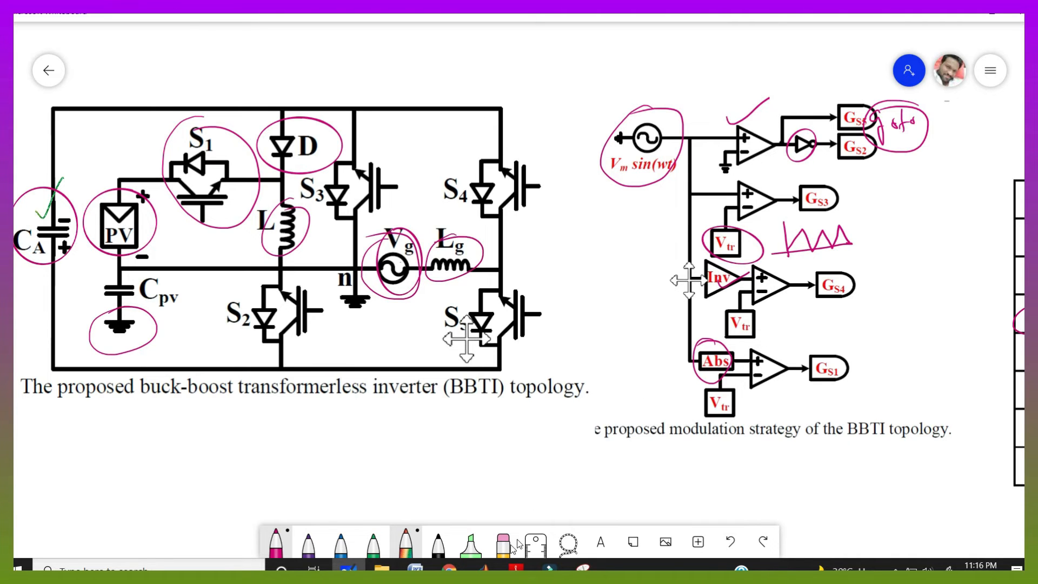
{"action": "left_click", "coordinate": [84, 114]}
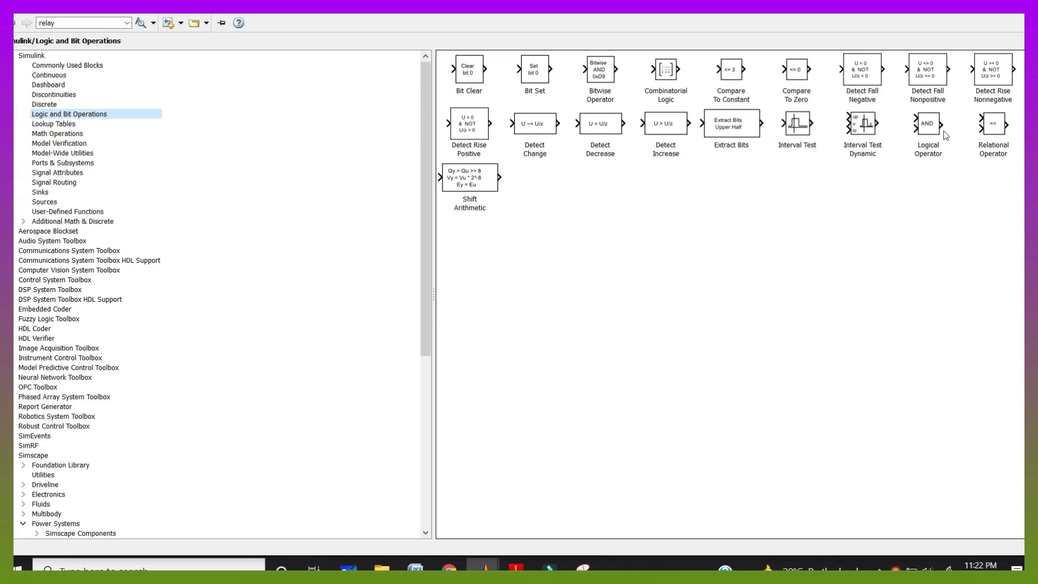
{"action": "left_click", "coordinate": [932, 137]}
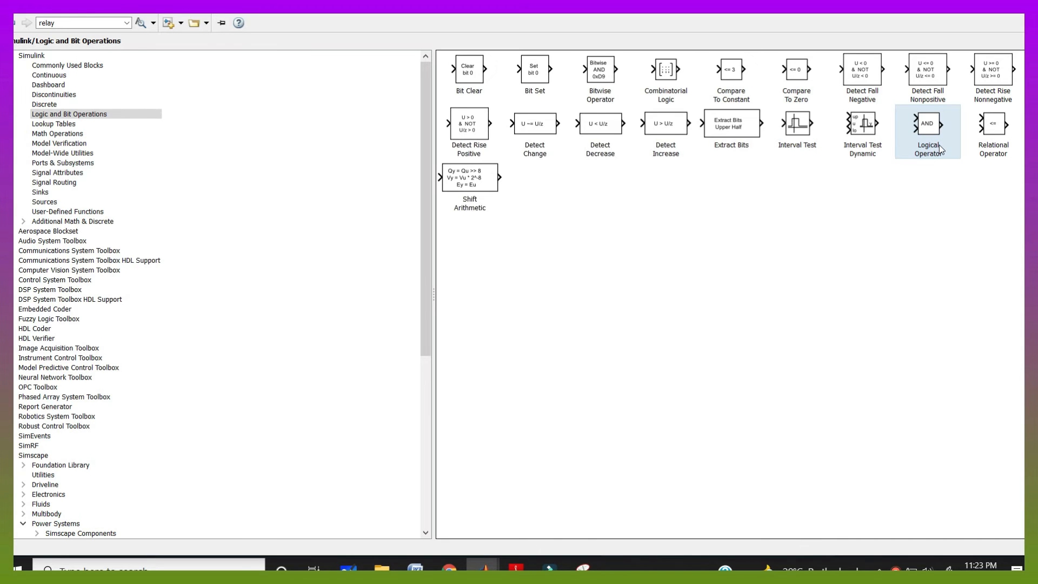
Add Gain and Repeating Sequence blocks to the model
{"action": "left_click", "coordinate": [80, 134]}
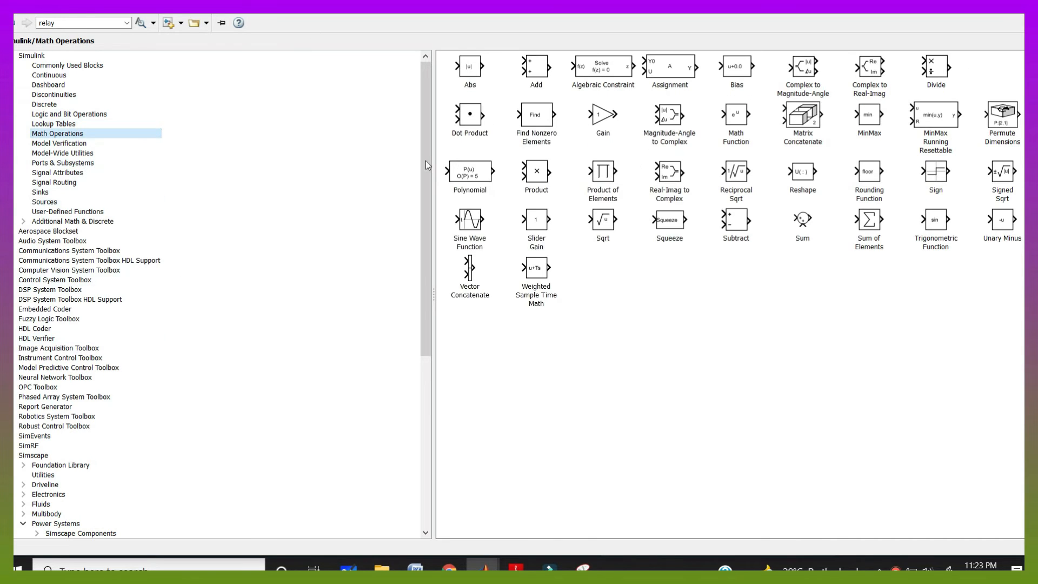
{"action": "left_click", "coordinate": [611, 123]}
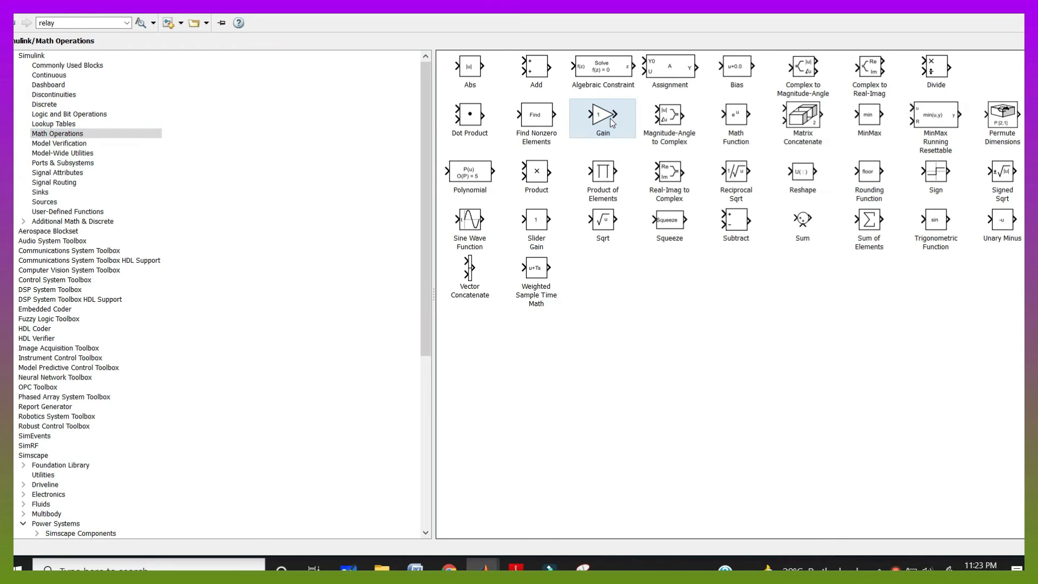
{"action": "left_click", "coordinate": [44, 201]}
{"action": "left_click", "coordinate": [648, 166]}
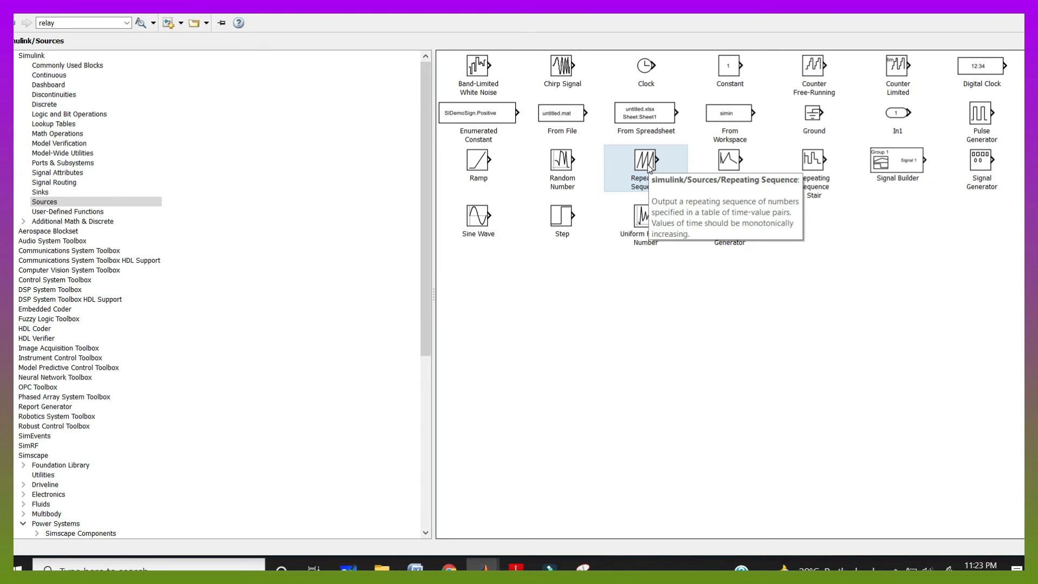
{"action": "left_click", "coordinate": [688, 286]}
{"action": "left_click", "coordinate": [655, 173]}
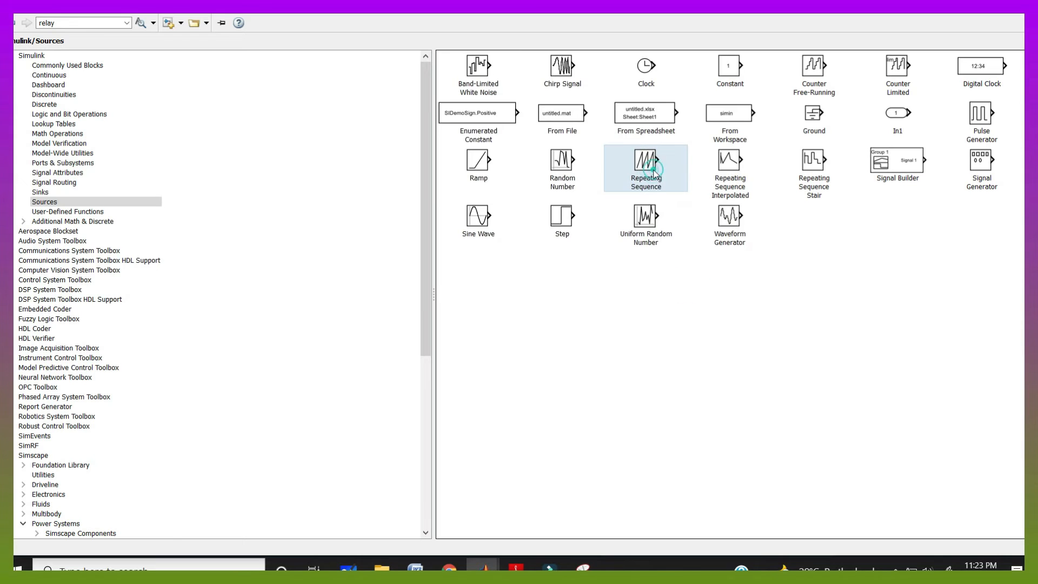
Add a Relational Operator block and move the Series RLC Branch toward the model's left side
{"action": "left_click", "coordinate": [69, 114]}
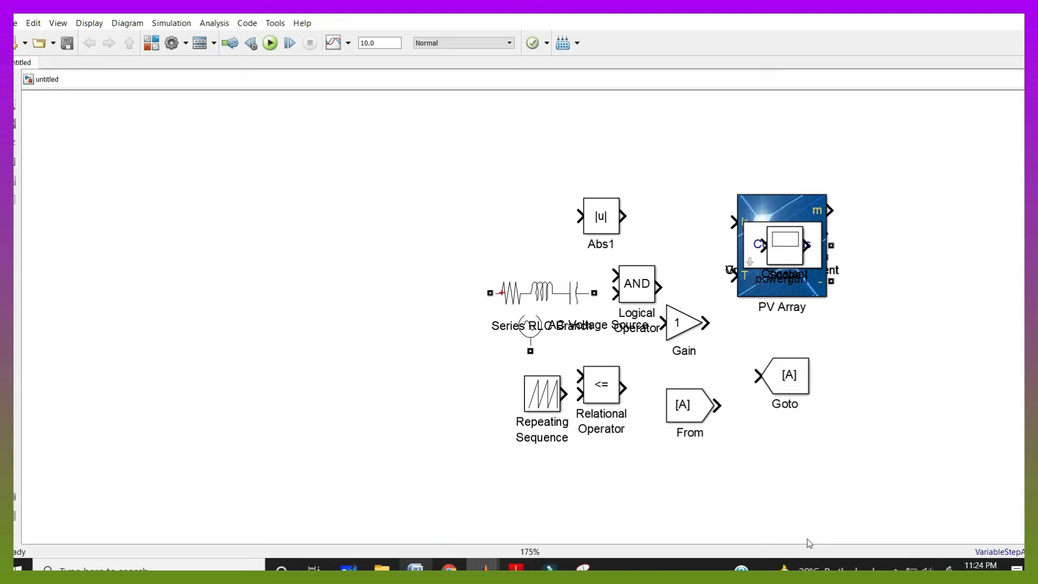
{"action": "left_click", "coordinate": [535, 296]}
{"action": "left_click_drag", "start_coordinate": [536, 297], "coordinate": [166, 279]}
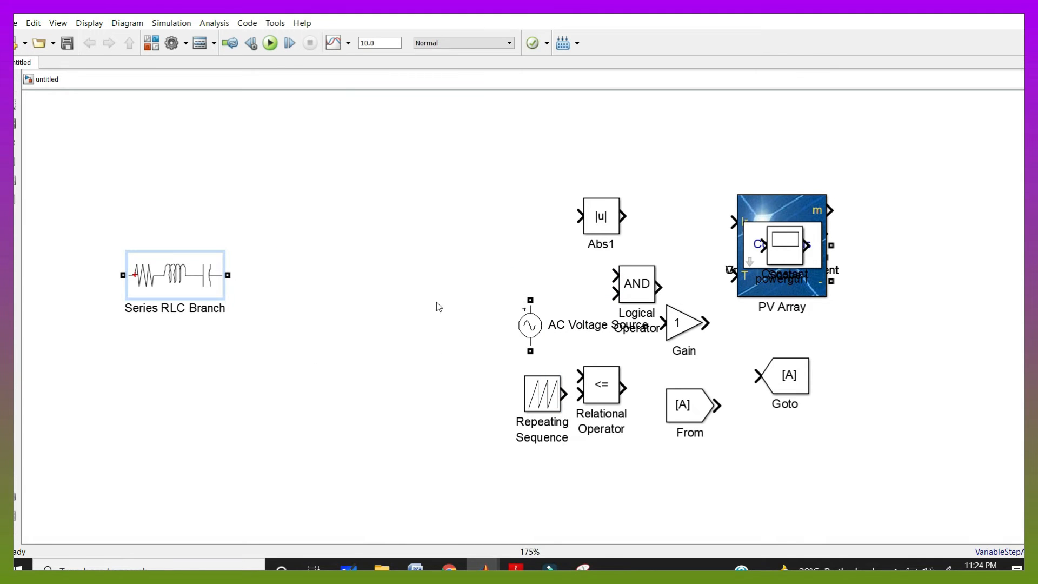
Rotate the Series RLC Branch block to a vertical orientation, after checking the circuit diagram
{"action": "left_click", "coordinate": [348, 568]}
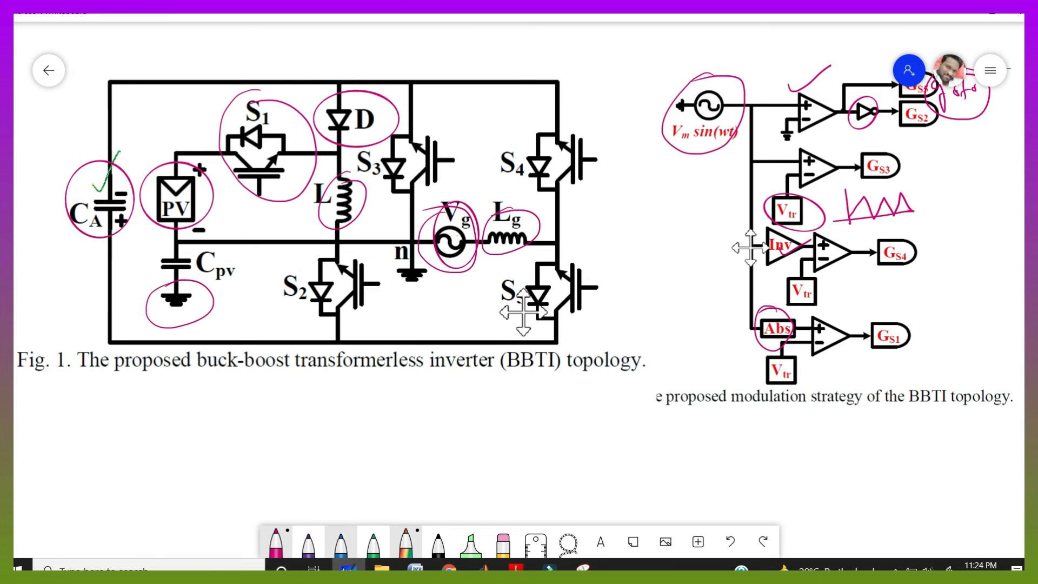
{"action": "left_click", "coordinate": [348, 568]}
{"action": "left_click_drag", "start_coordinate": [159, 282], "coordinate": [116, 274]}
{"action": "key", "text": "ctrl+r"}
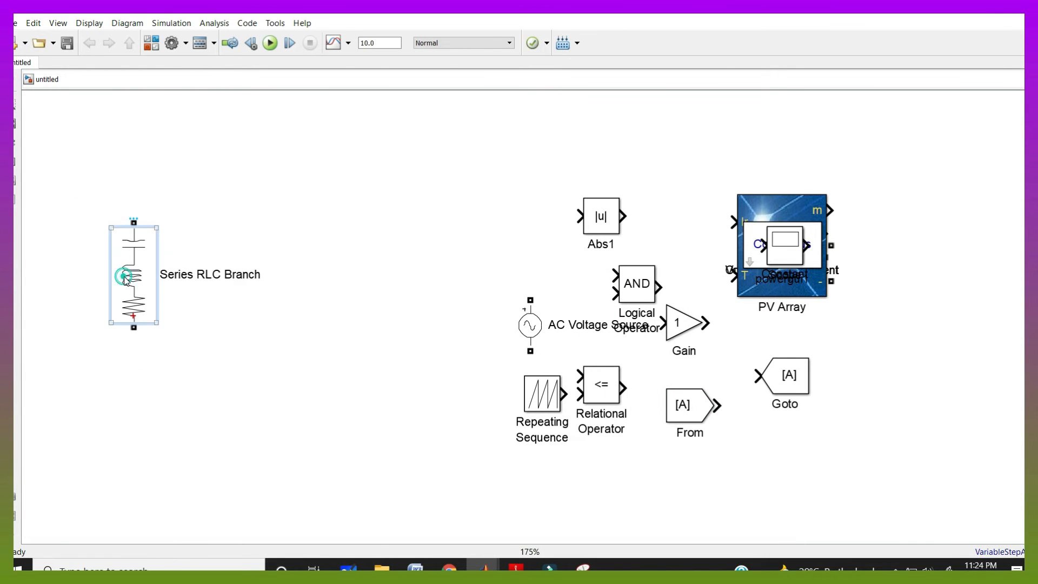
Set the Series RLC Branch to a C branch type with capacitance 50e-6 F
{"action": "double_click", "coordinate": [117, 275]}
{"action": "left_click", "coordinate": [379, 292]}
{"action": "left_click", "coordinate": [242, 328]}
{"action": "left_click_drag", "start_coordinate": [242, 328], "coordinate": [212, 326]}
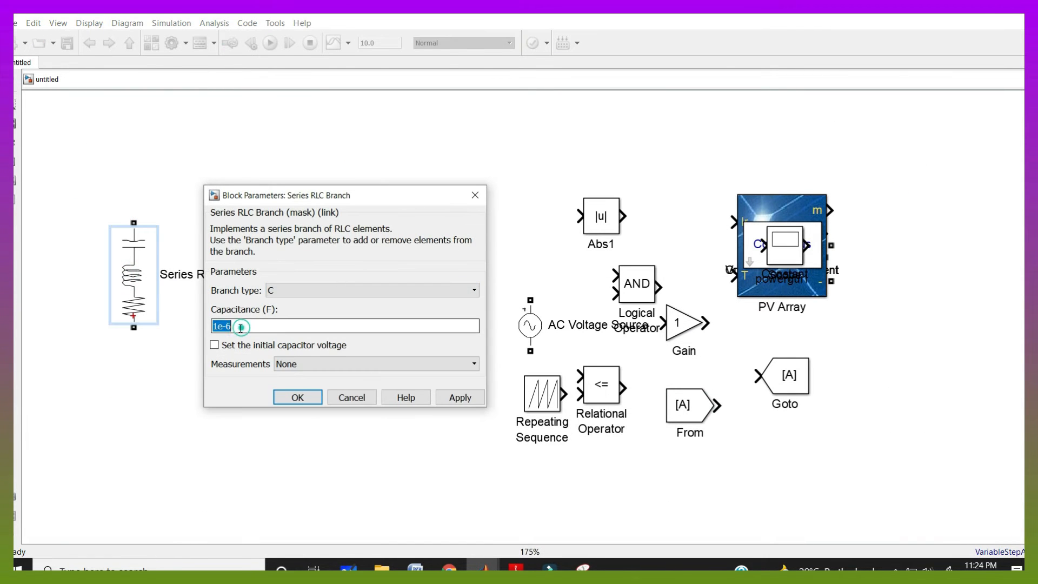
{"action": "left_click", "coordinate": [349, 568]}
{"action": "left_click_drag", "start_coordinate": [476, 404], "coordinate": [146, 409]}
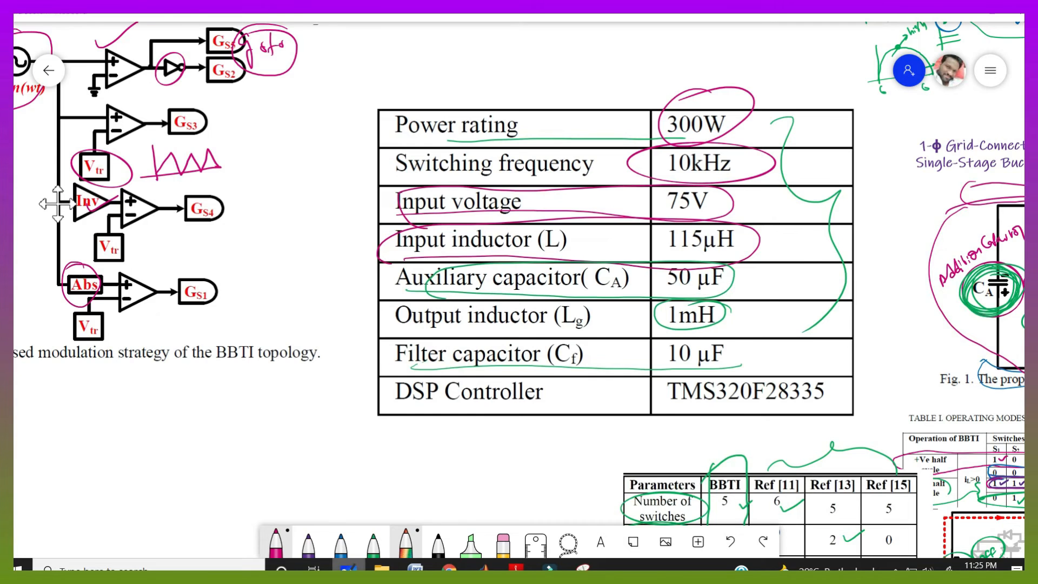
{"action": "left_click", "coordinate": [349, 567]}
{"action": "type", "text": "50e"}
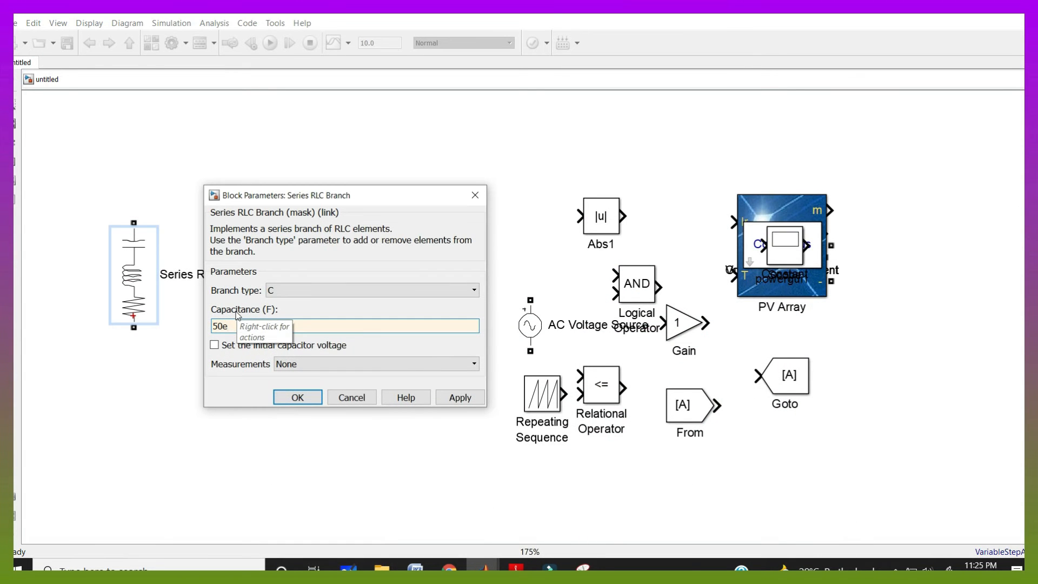
{"action": "type", "text": "-6"}
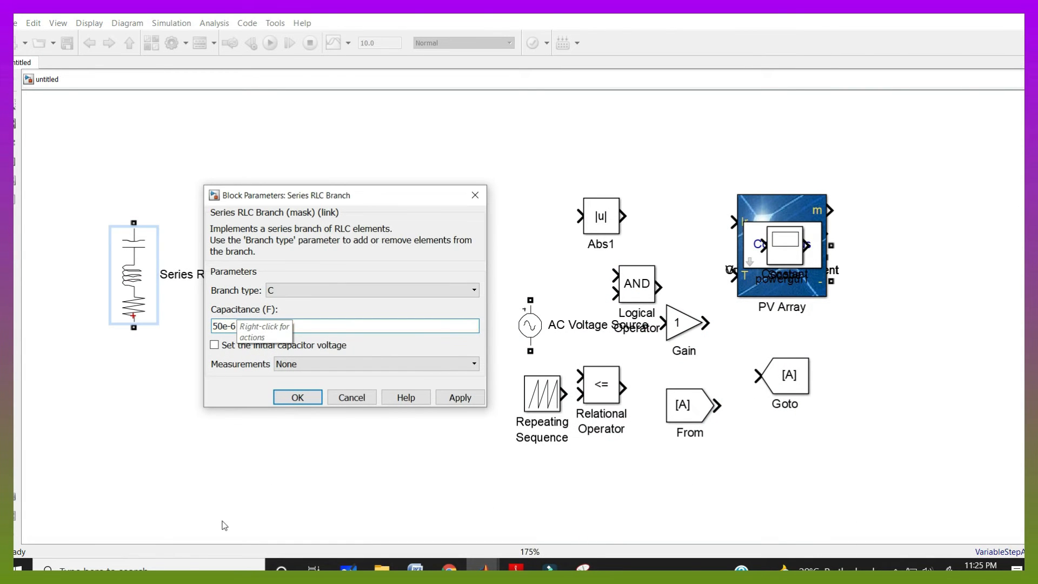
{"action": "left_click", "coordinate": [297, 397]}
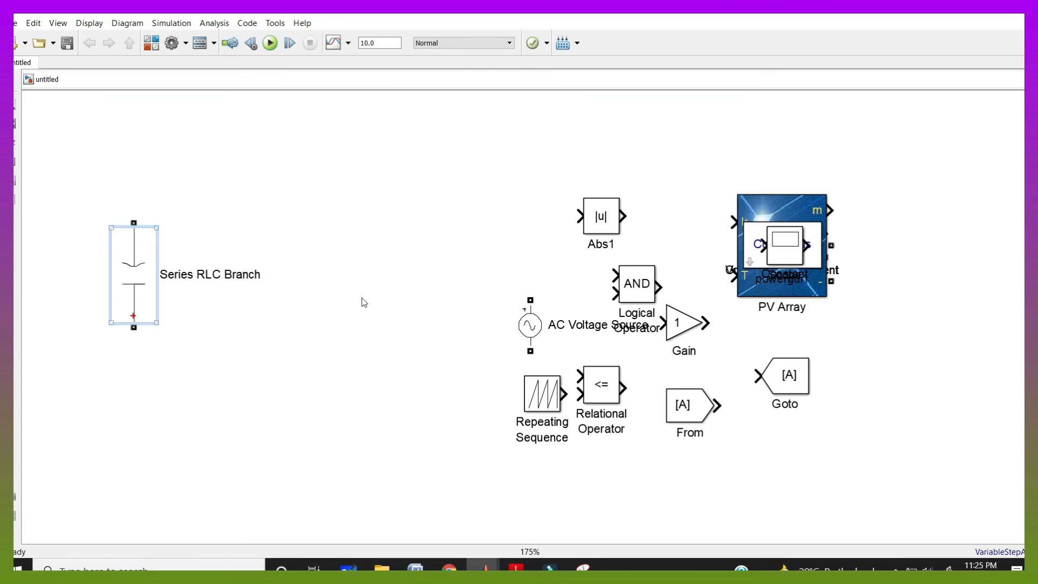
Set the Constant block feeding the PV Array's Ir input to 1500
{"action": "left_click", "coordinate": [349, 567]}
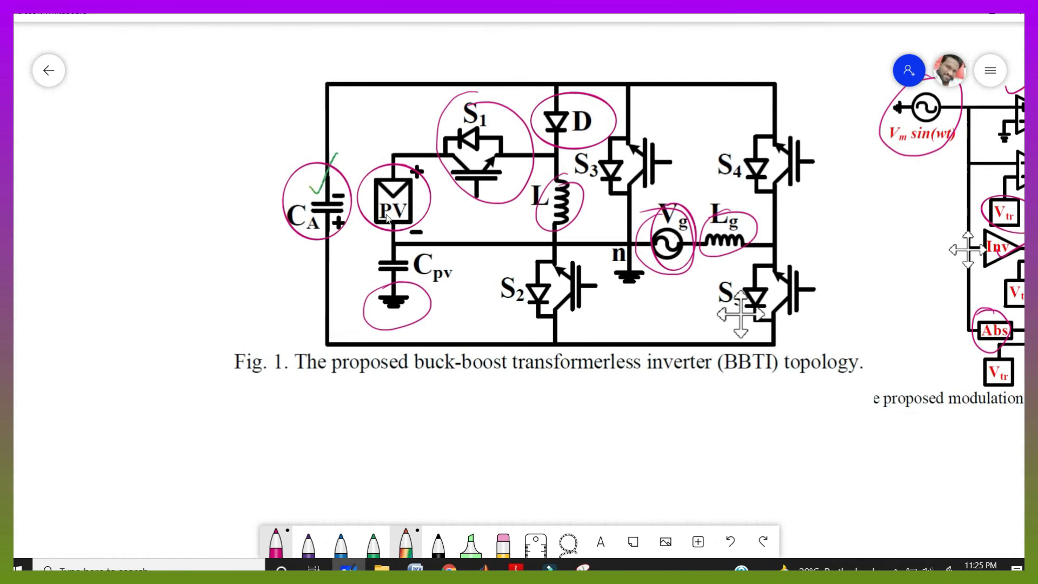
{"action": "left_click_drag", "start_coordinate": [284, 262], "coordinate": [302, 269]}
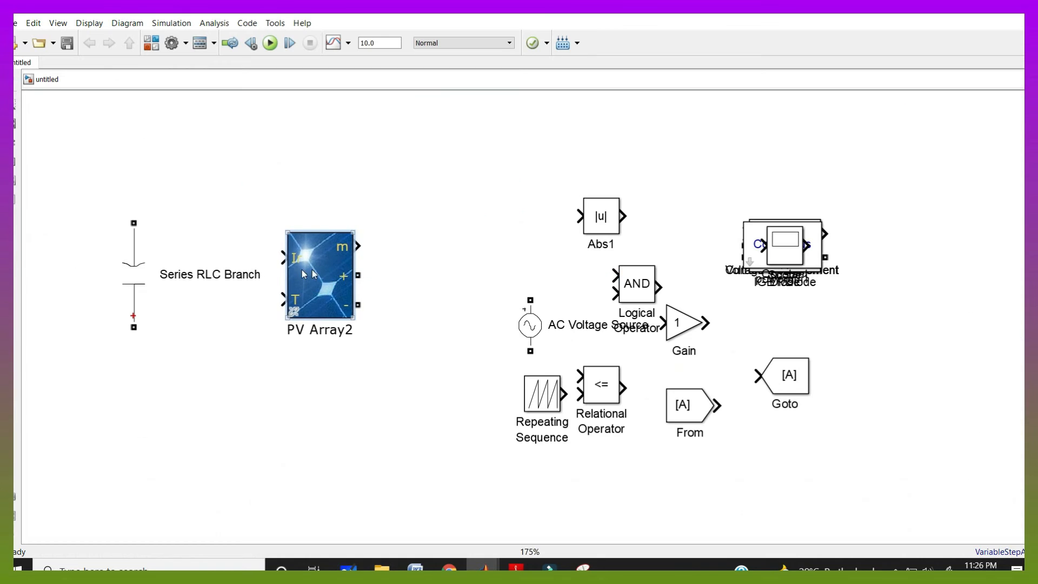
{"action": "scroll", "coordinate": [287, 267], "scroll_direction": "up", "scroll_amount": 1}
{"action": "scroll", "coordinate": [287, 268], "scroll_direction": "up", "scroll_amount": 5}
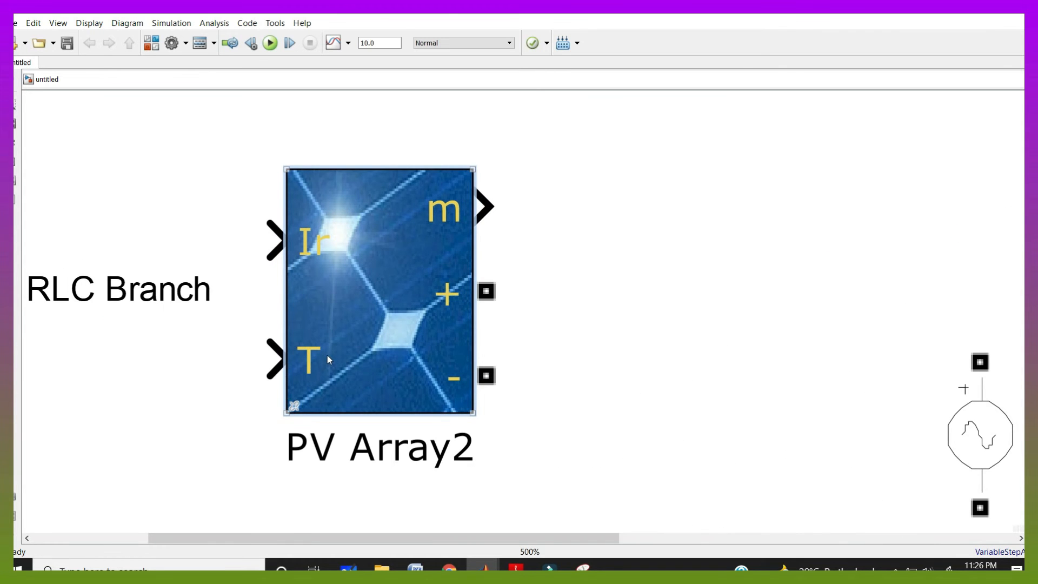
{"action": "scroll", "coordinate": [328, 355], "scroll_direction": "down", "scroll_amount": 3}
{"action": "scroll", "coordinate": [709, 335], "scroll_direction": "down", "scroll_amount": 1}
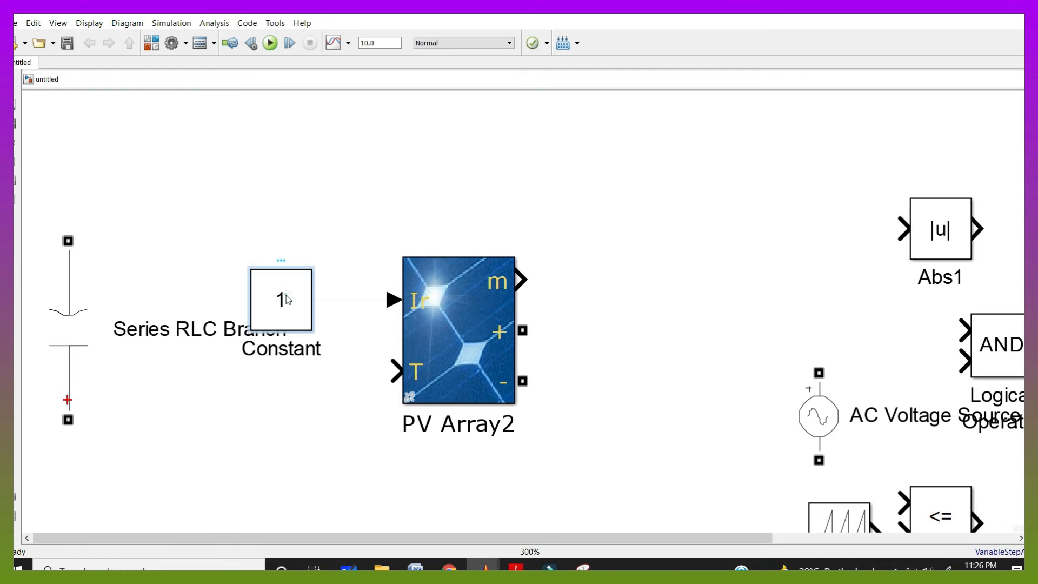
{"action": "double_click", "coordinate": [281, 300]}
{"action": "type", "text": "1500"}
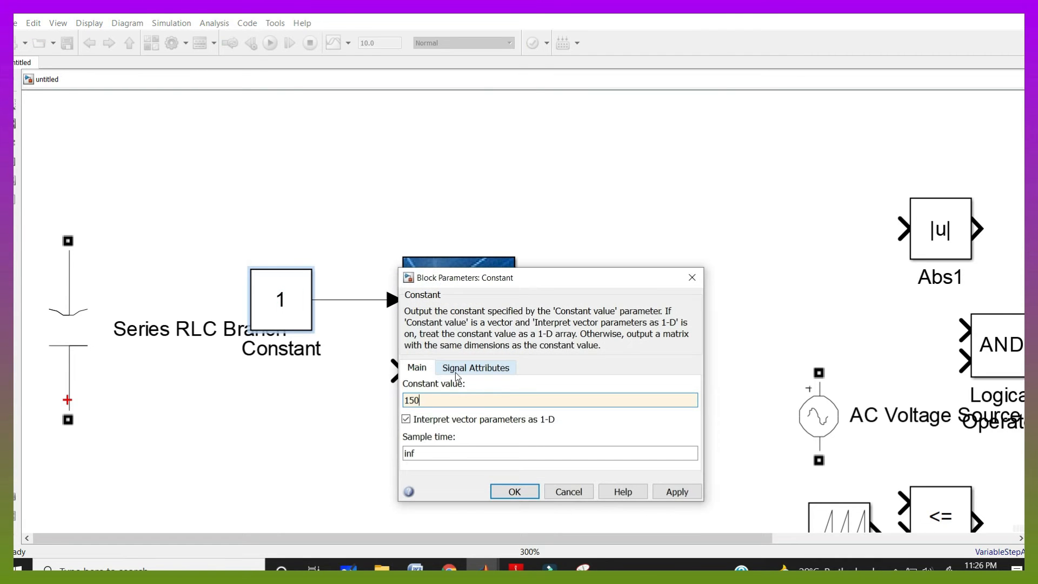
{"action": "key", "text": "Return"}
Copy the Constant to feed the PV Array's T input and set its value to 25
{"action": "left_click_drag", "start_coordinate": [291, 307], "coordinate": [399, 371]}
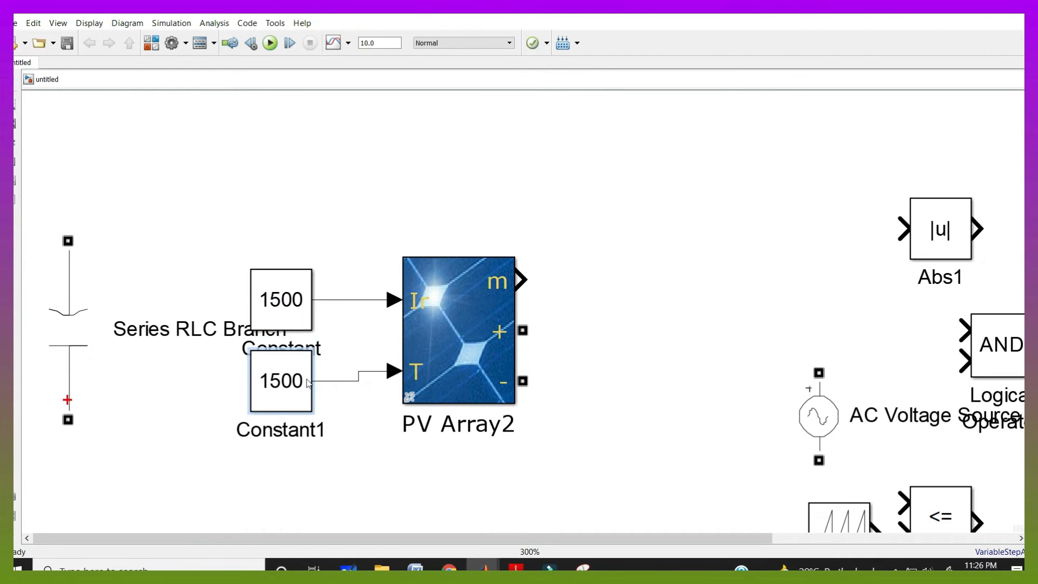
{"action": "double_click", "coordinate": [289, 384]}
{"action": "type", "text": "25"}
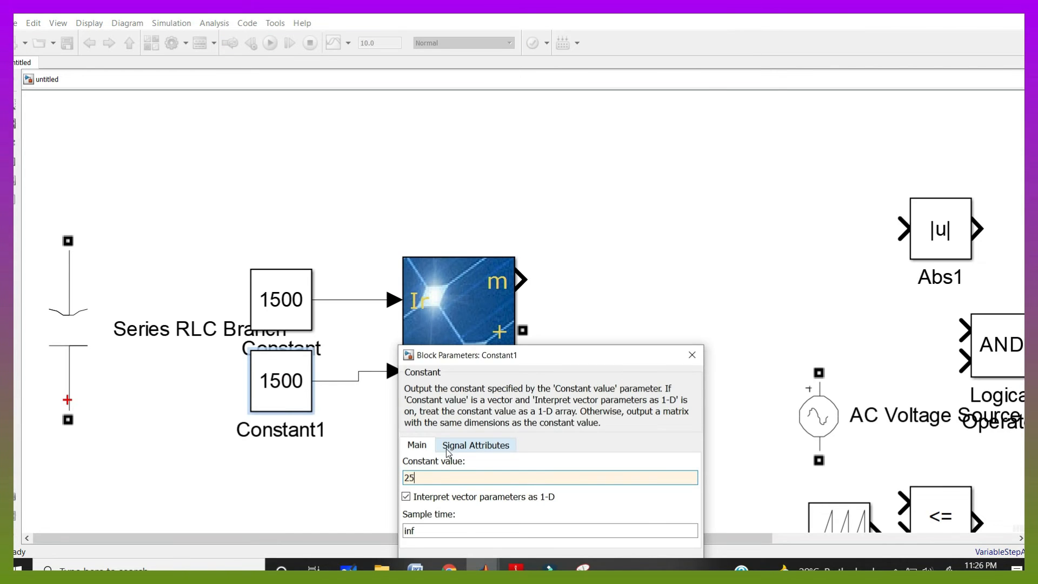
{"action": "key", "text": "Return"}
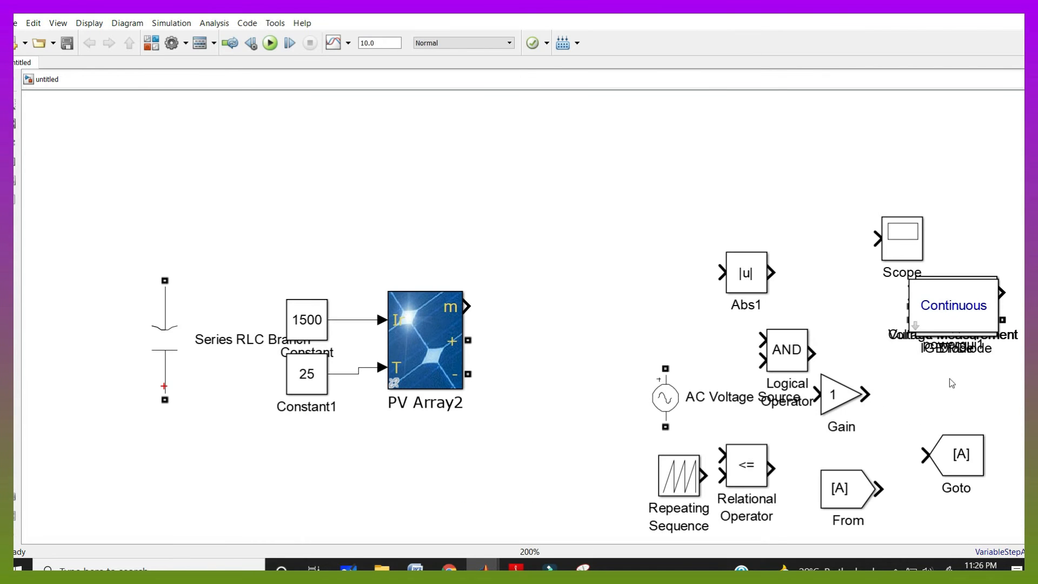
Connect the IGBT/Diode block's C terminal to the PV Array's positive terminal
{"action": "left_click_drag", "start_coordinate": [956, 305], "coordinate": [469, 340]}
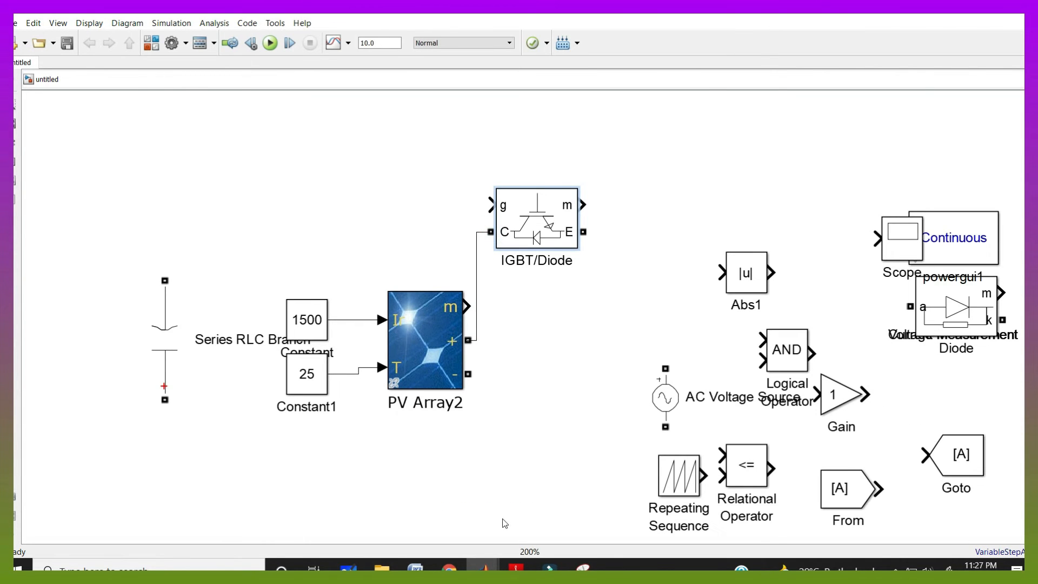
{"action": "key", "text": "alt+Tab"}
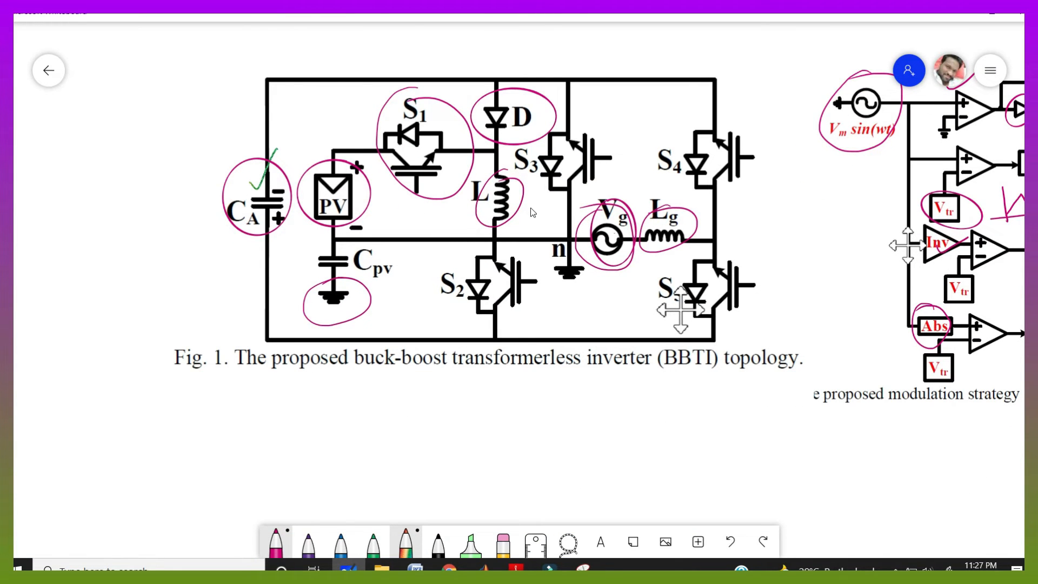
Rotate the Diode into place above the inductor and wire the PV Array's negative terminal to Series RLC Branch1
{"action": "key", "text": "alt+Tab"}
{"action": "left_click_drag", "start_coordinate": [935, 310], "coordinate": [671, 142]}
{"action": "key", "text": "ctrl+r"}
{"action": "scroll", "coordinate": [698, 235], "scroll_direction": "down", "scroll_amount": 1}
{"action": "left_click", "coordinate": [242, 327]}
{"action": "left_click_drag", "start_coordinate": [243, 328], "coordinate": [526, 447]}
{"action": "left_click_drag", "start_coordinate": [494, 493], "coordinate": [513, 457]}
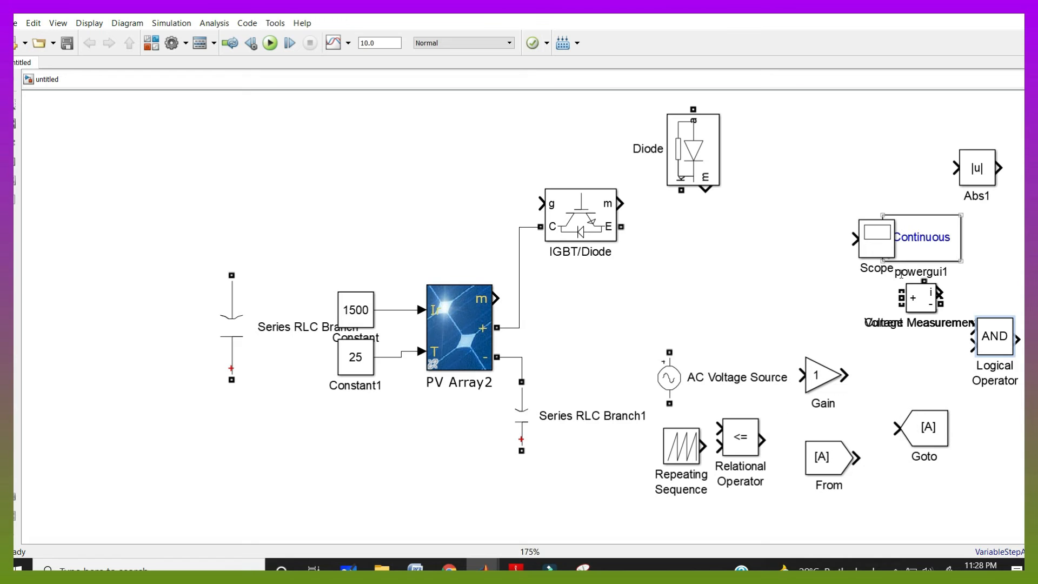
Set the new inductor Series RLC Branch's inductance to 115e-6 H
{"action": "left_click_drag", "start_coordinate": [926, 244], "coordinate": [979, 243]}
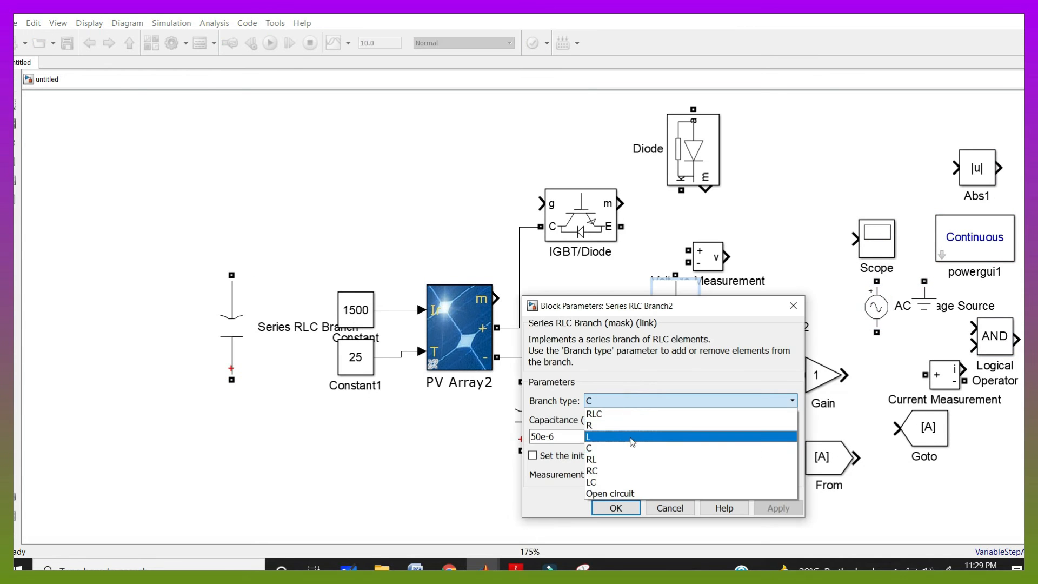
{"action": "left_click", "coordinate": [603, 432]}
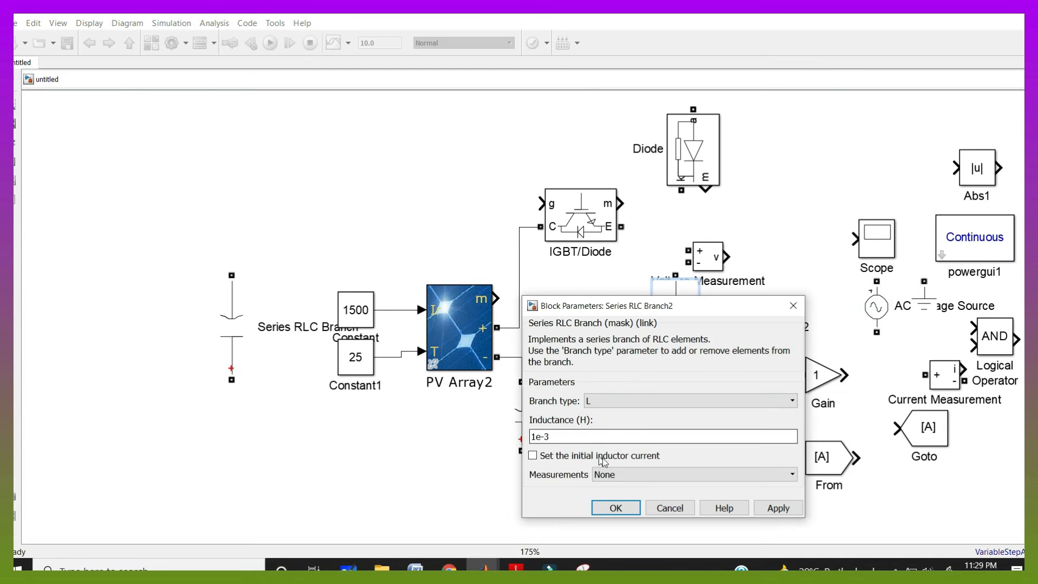
{"action": "left_click", "coordinate": [349, 567]}
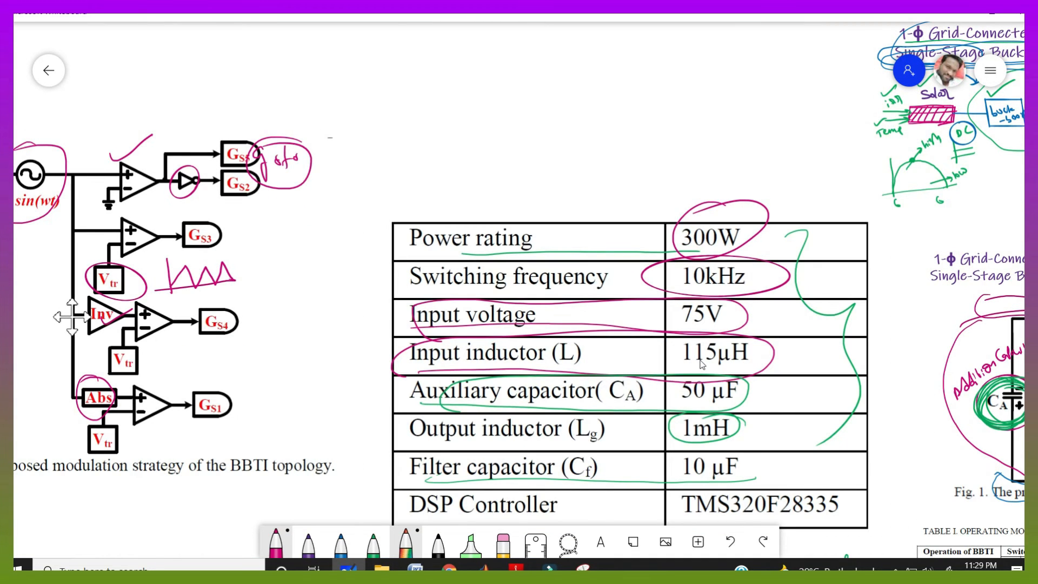
{"action": "type", "text": "1"}
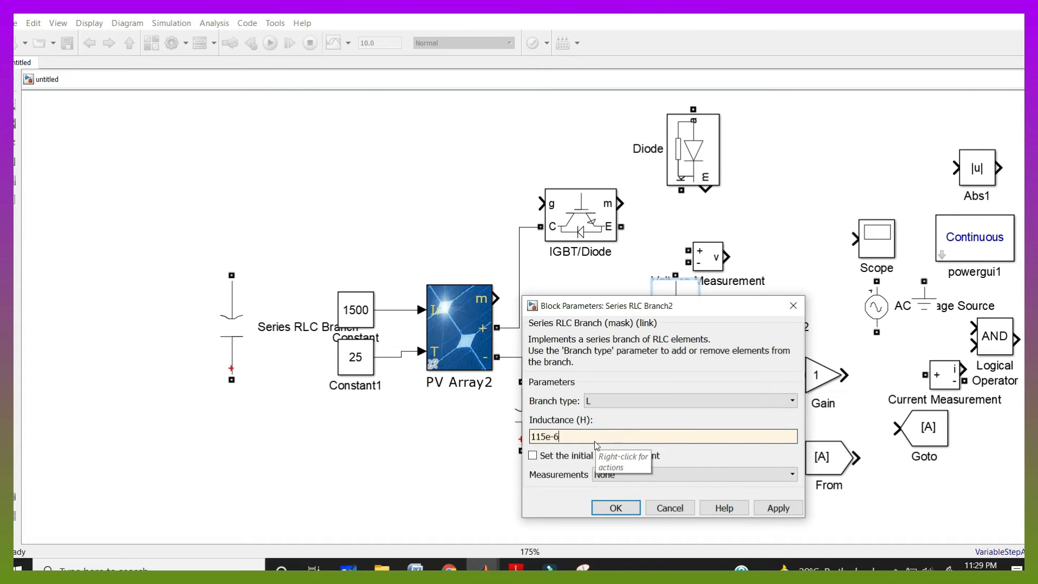
{"action": "type", "text": "15e-6"}
{"action": "key", "text": "Return"}
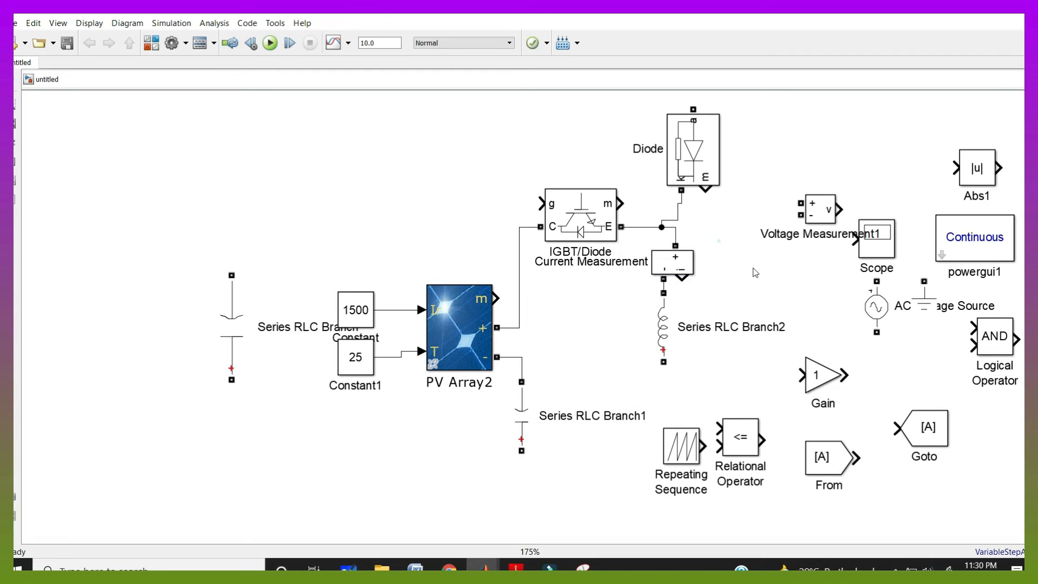
Wire the Diode's top terminal to the top of the auxiliary capacitor branch
{"action": "left_click", "coordinate": [676, 269]}
{"action": "left_click", "coordinate": [669, 232]}
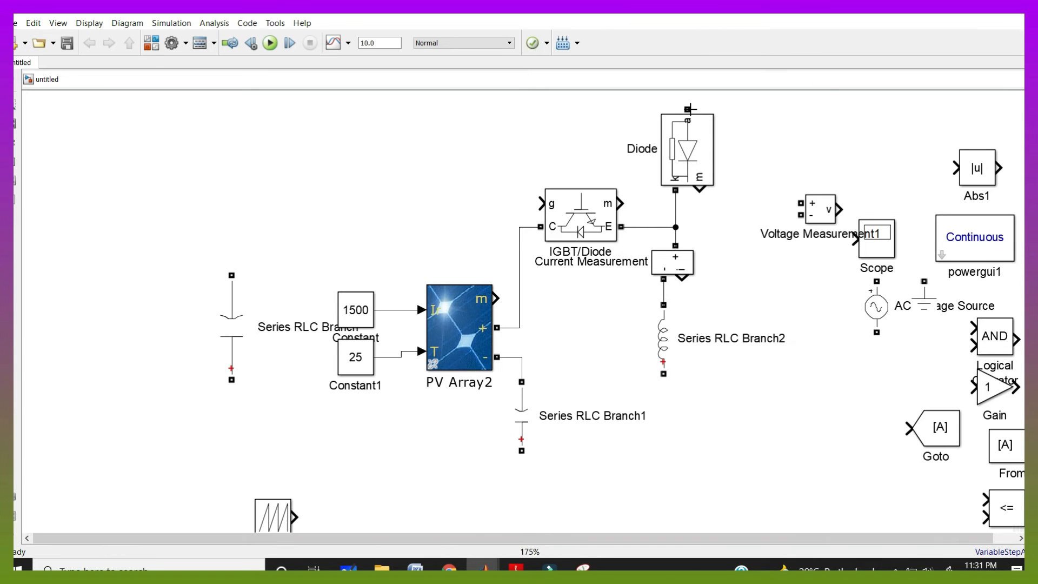
{"action": "left_click_drag", "start_coordinate": [688, 110], "coordinate": [232, 274]}
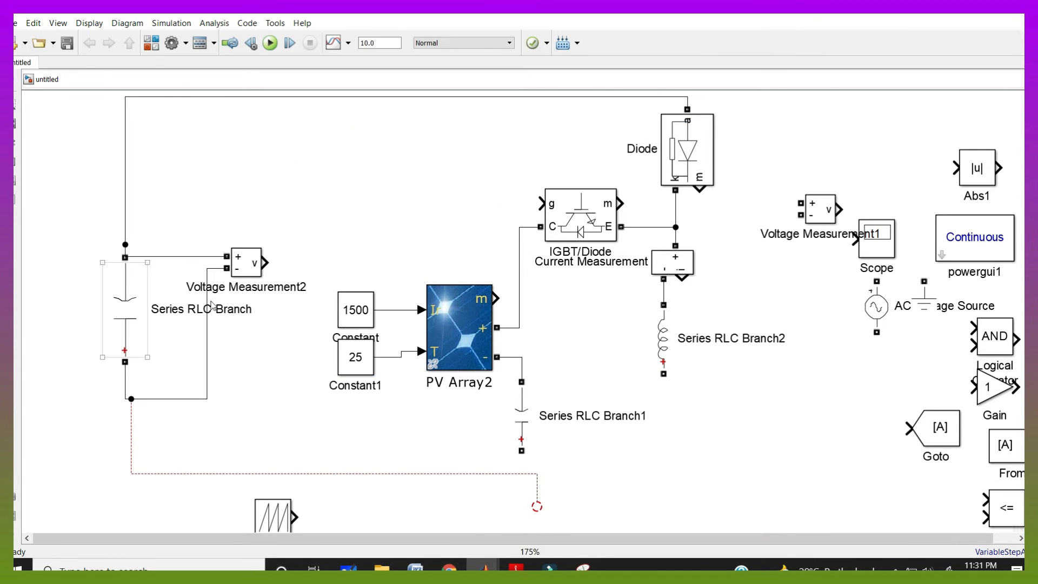
Connect Voltage Measurement2 across the auxiliary capacitor branch
{"action": "left_click", "coordinate": [176, 285]}
{"action": "left_click_drag", "start_coordinate": [173, 257], "coordinate": [173, 245]}
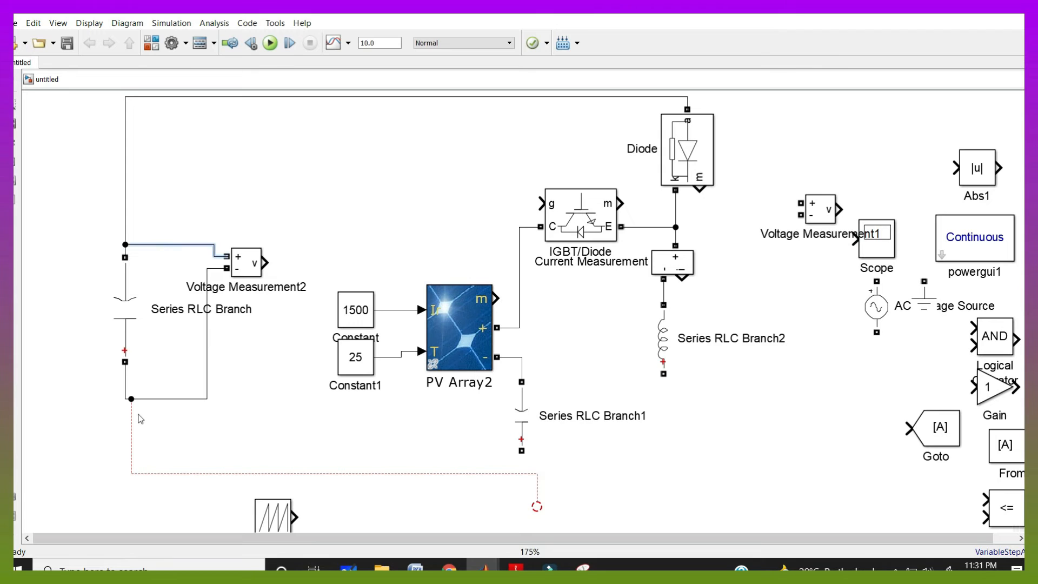
{"action": "left_click_drag", "start_coordinate": [131, 422], "coordinate": [125, 426]}
{"action": "left_click", "coordinate": [252, 410]}
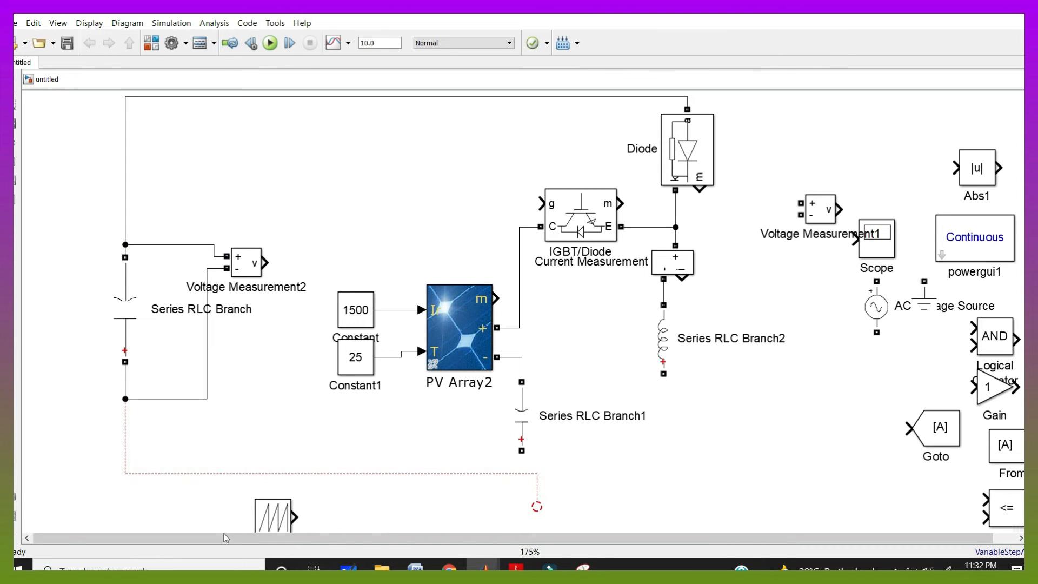
Place a rotated copy of the IGBT/Diode switch beneath the inductor
{"action": "left_click", "coordinate": [484, 568]}
{"action": "left_click", "coordinate": [765, 283]}
{"action": "left_click_drag", "start_coordinate": [598, 244], "coordinate": [642, 444]}
{"action": "key", "text": "ctrl+r"}
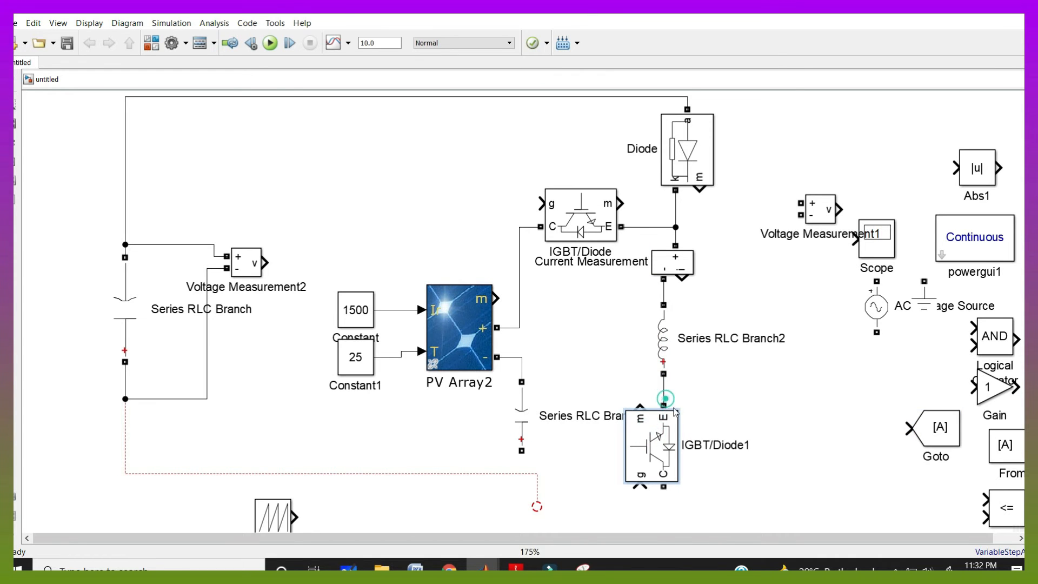
Wire the lower switch's C terminal to the auxiliary capacitor's bottom terminal
{"action": "scroll", "coordinate": [598, 453], "scroll_direction": "down", "scroll_amount": 2}
{"action": "left_click_drag", "start_coordinate": [365, 500], "coordinate": [252, 507]}
{"action": "scroll", "coordinate": [562, 520], "scroll_direction": "up", "scroll_amount": 2}
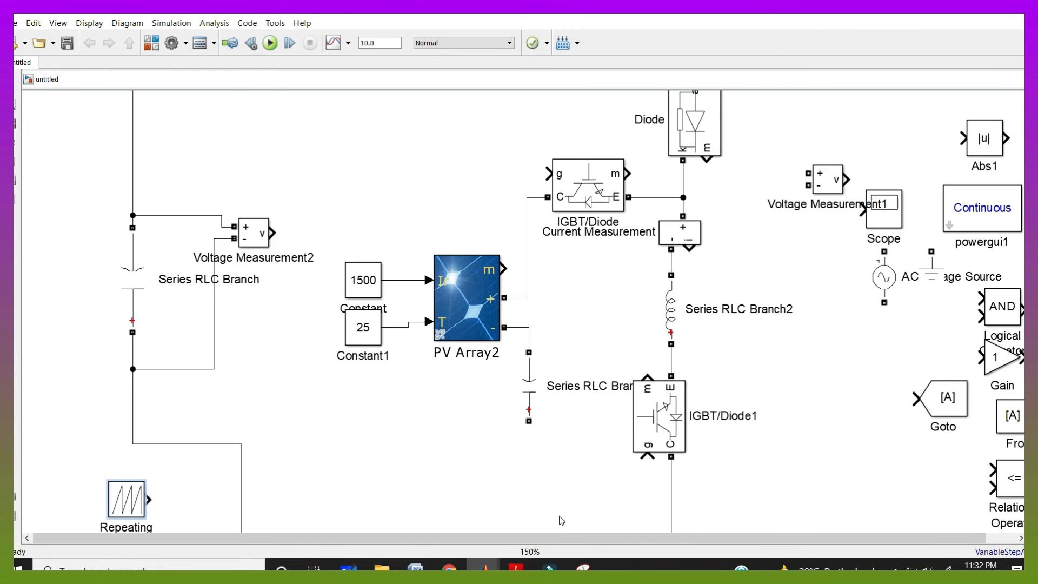
{"action": "scroll", "coordinate": [662, 517], "scroll_direction": "down", "scroll_amount": 1}
{"action": "left_click", "coordinate": [576, 413]}
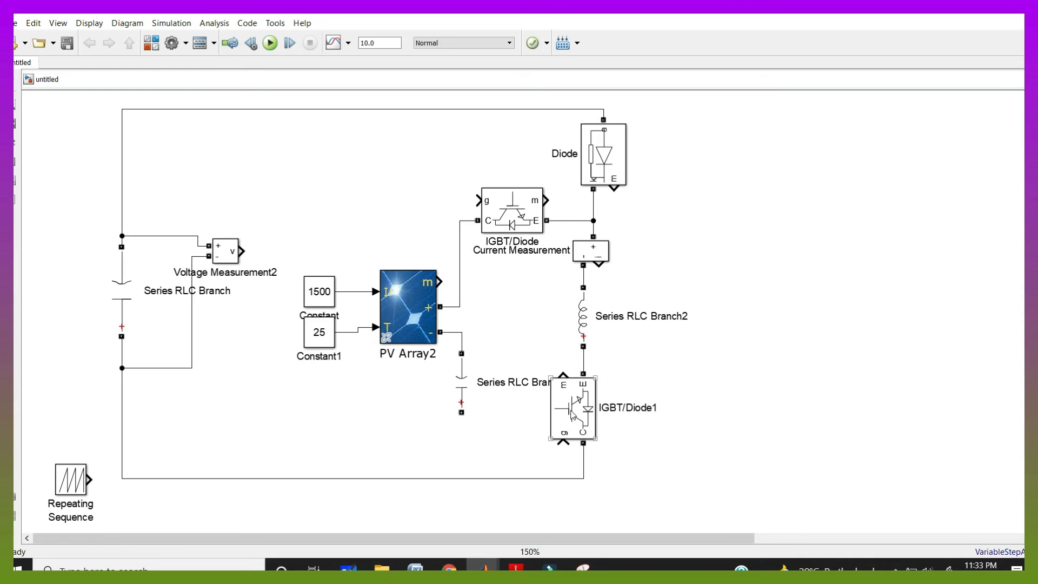
Copy the switch to place three more IGBT/Diode blocks for the full bridge
{"action": "left_click_drag", "start_coordinate": [571, 409], "coordinate": [926, 202]}
{"action": "left_click_drag", "start_coordinate": [927, 202], "coordinate": [935, 412]}
{"action": "left_click_drag", "start_coordinate": [666, 539], "coordinate": [819, 533]}
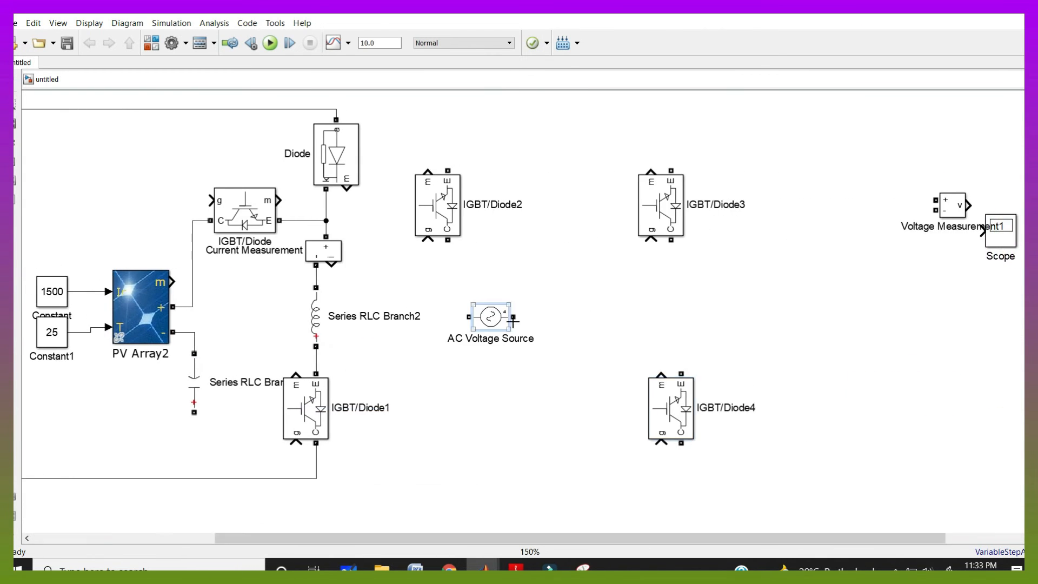
Copy the inductor as a horizontal grid inductor and connect it to the AC Voltage Source
{"action": "left_click_drag", "start_coordinate": [317, 323], "coordinate": [616, 332]}
{"action": "key", "text": "ctrl+r"}
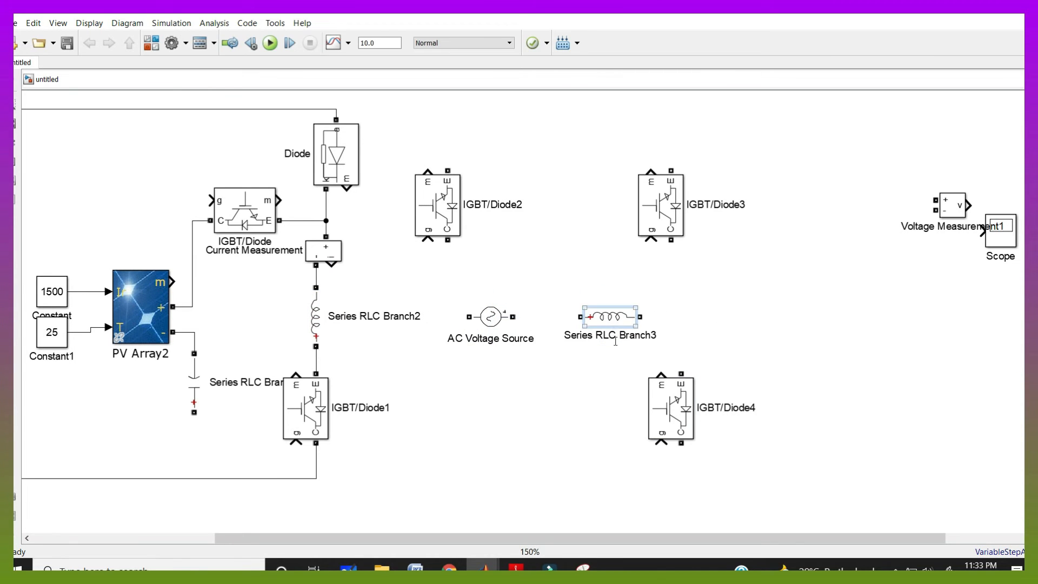
{"action": "left_click_drag", "start_coordinate": [514, 317], "coordinate": [578, 316]}
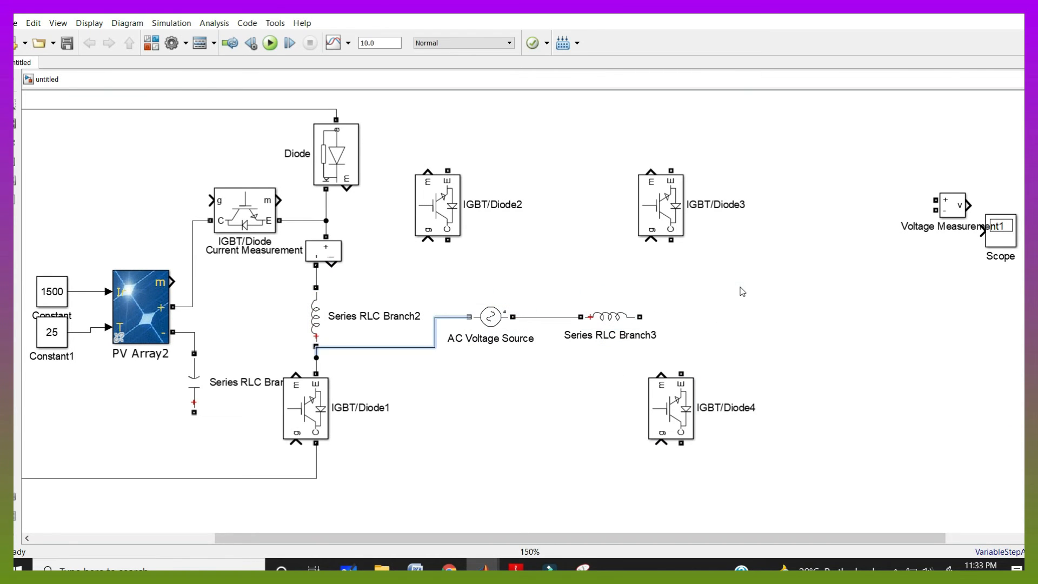
Copy the Current Measurement and rotate it next to the grid inductor
{"action": "left_click", "coordinate": [740, 286]}
{"action": "left_click_drag", "start_coordinate": [326, 251], "coordinate": [676, 305]}
{"action": "key", "text": "ctrl+r"}
{"action": "key", "text": "ctrl+r"}
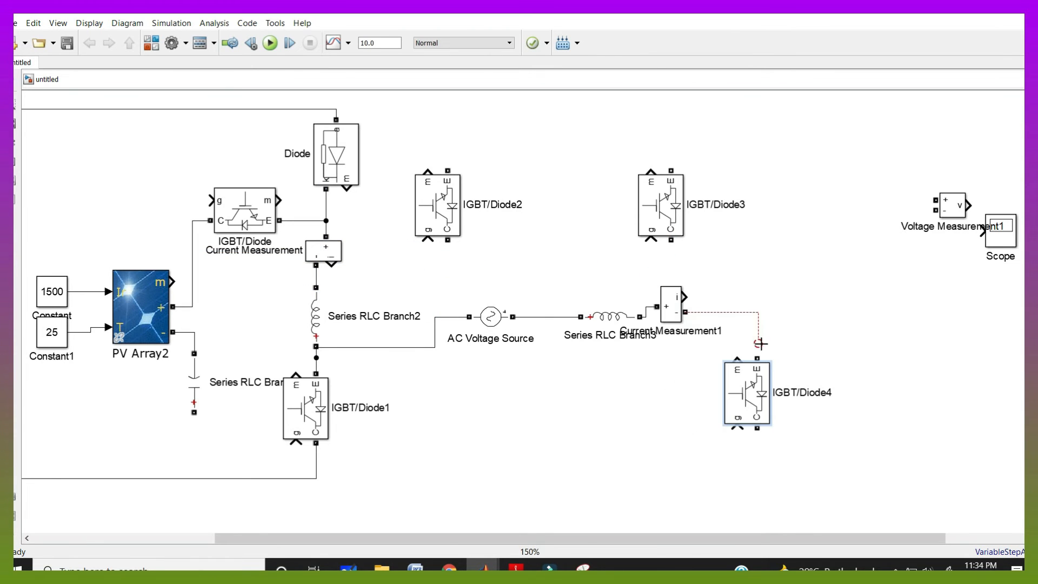
Stack IGBT/Diode3 over IGBT/Diode4 and connect their midpoint to the grid current measurement
{"action": "left_click_drag", "start_coordinate": [761, 345], "coordinate": [762, 358]}
{"action": "left_click_drag", "start_coordinate": [668, 212], "coordinate": [758, 201]}
{"action": "left_click", "coordinate": [490, 327]}
{"action": "left_click", "coordinate": [337, 256]}
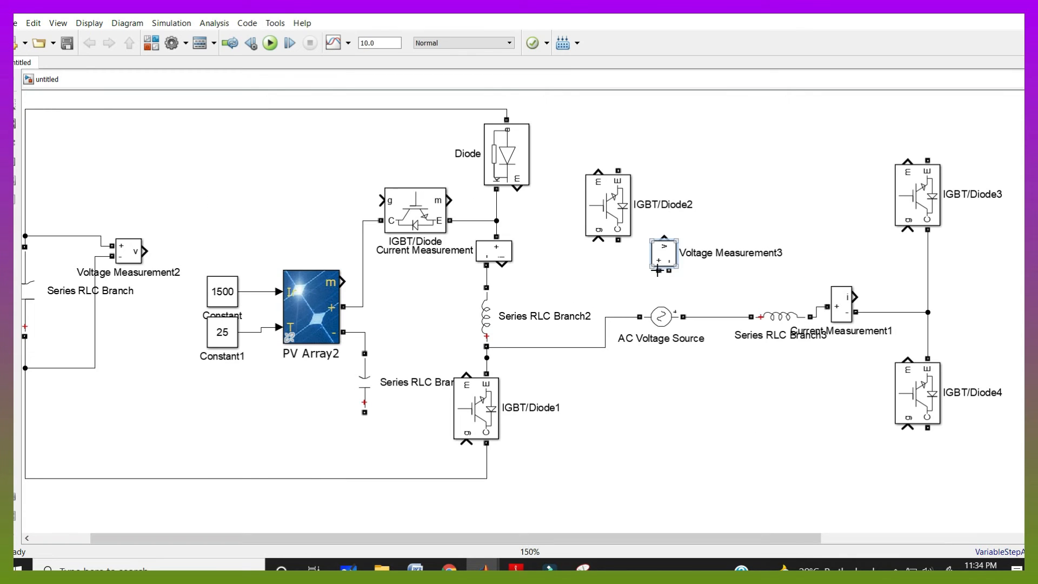
Connect Voltage Measurement3 to the AC source and tie IGBT/Diode2 and IGBT/Diode3 to the top rail
{"action": "left_click_drag", "start_coordinate": [659, 270], "coordinate": [618, 316]}
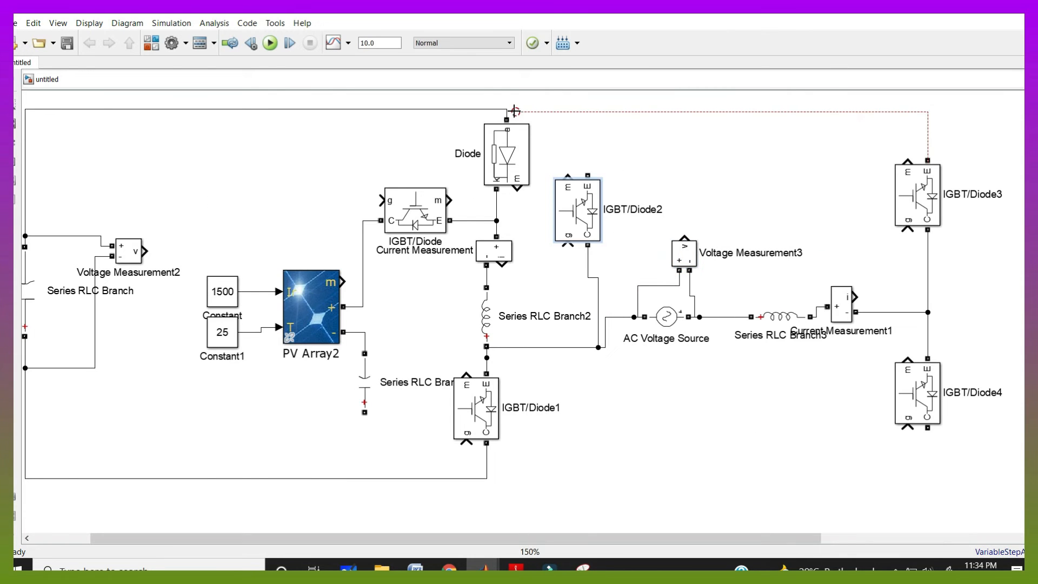
{"action": "left_click_drag", "start_coordinate": [928, 161], "coordinate": [509, 109]}
{"action": "left_click_drag", "start_coordinate": [589, 174], "coordinate": [586, 132]}
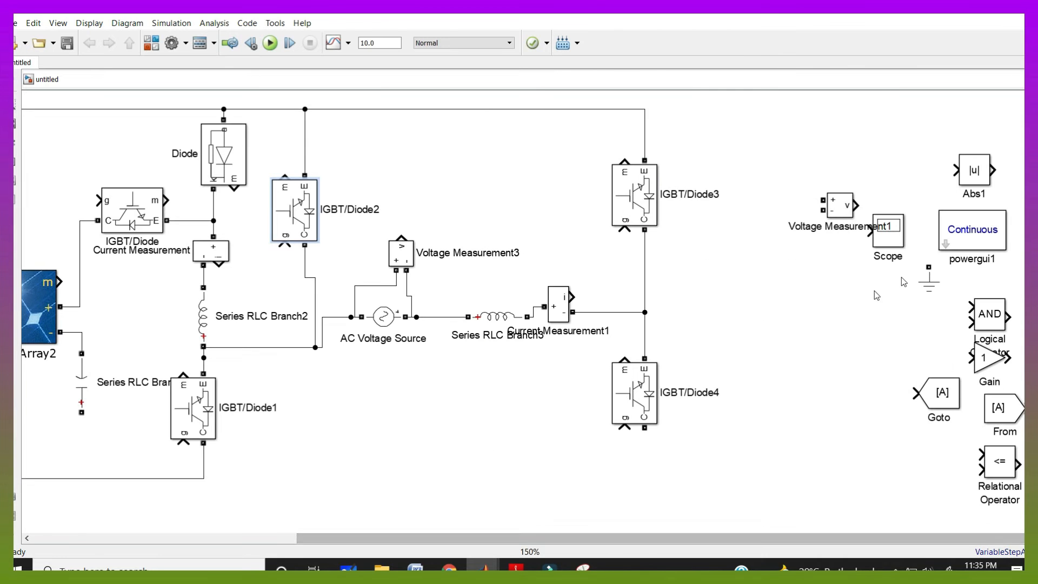
Ground the grid neutral and Cpv, and join IGBT/Diode4's bottom terminal to the bottom rail
{"action": "mouse_move", "coordinate": [914, 282]}
{"action": "left_mouse_down"}
{"action": "mouse_move", "coordinate": [925, 284]}
{"action": "mouse_move", "coordinate": [319, 407]}
{"action": "mouse_move", "coordinate": [316, 348]}
{"action": "left_mouse_up"}
{"action": "left_click_drag", "start_coordinate": [416, 538], "coordinate": [295, 535]}
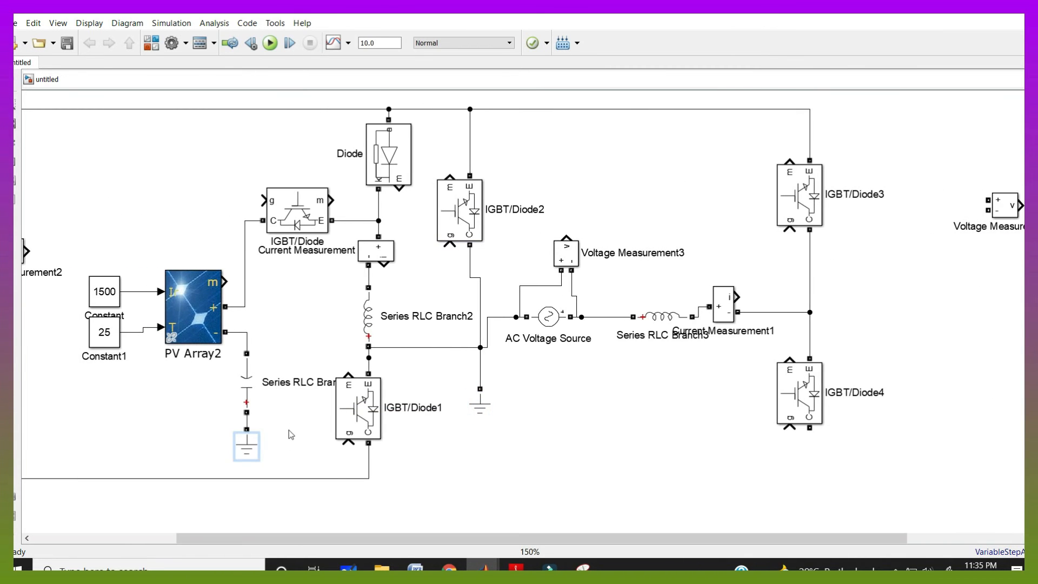
{"action": "left_click", "coordinate": [291, 435]}
{"action": "left_click_drag", "start_coordinate": [525, 470], "coordinate": [369, 477]}
{"action": "left_click_drag", "start_coordinate": [557, 538], "coordinate": [472, 538]}
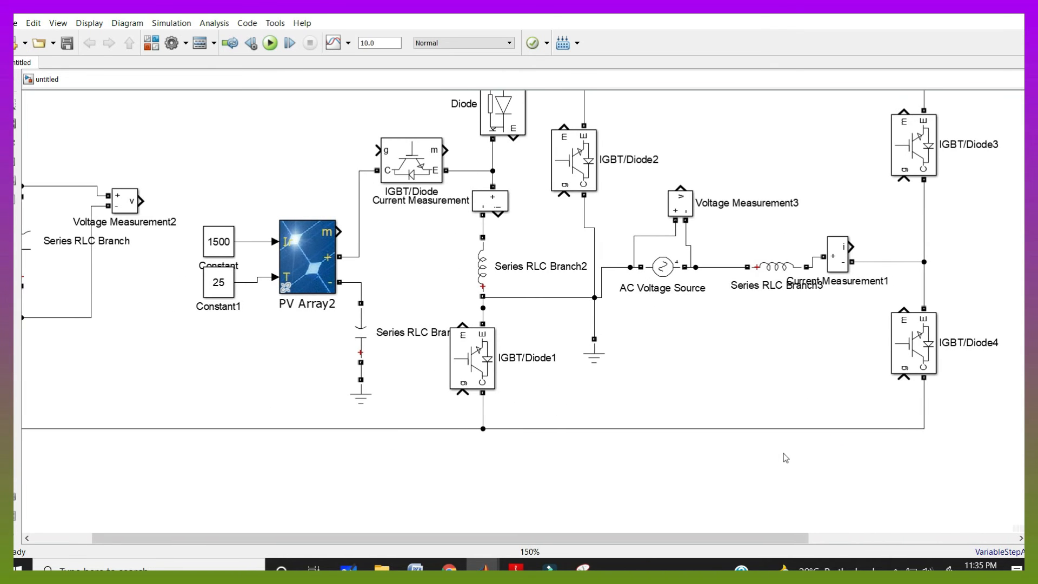
{"action": "scroll", "coordinate": [597, 458], "scroll_direction": "down", "scroll_amount": 1}
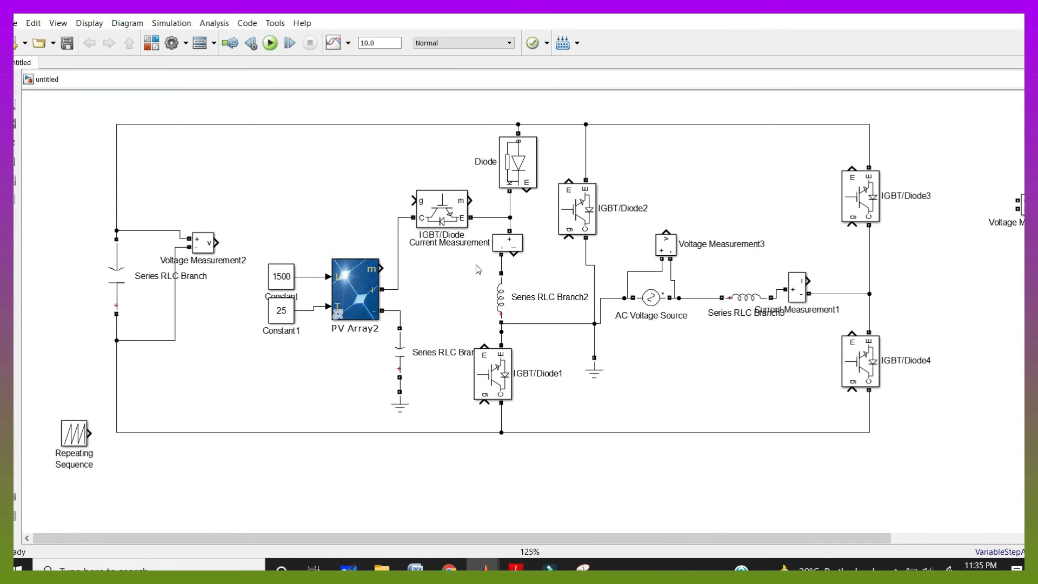
Add Goto blocks on the outputs of Voltage Measurement3 and Voltage Measurement2
{"action": "left_click_drag", "start_coordinate": [682, 541], "coordinate": [789, 541]}
{"action": "left_click_drag", "start_coordinate": [991, 370], "coordinate": [551, 233]}
{"action": "left_click_drag", "start_coordinate": [609, 207], "coordinate": [161, 222]}
{"action": "left_click_drag", "start_coordinate": [100, 243], "coordinate": [132, 210]}
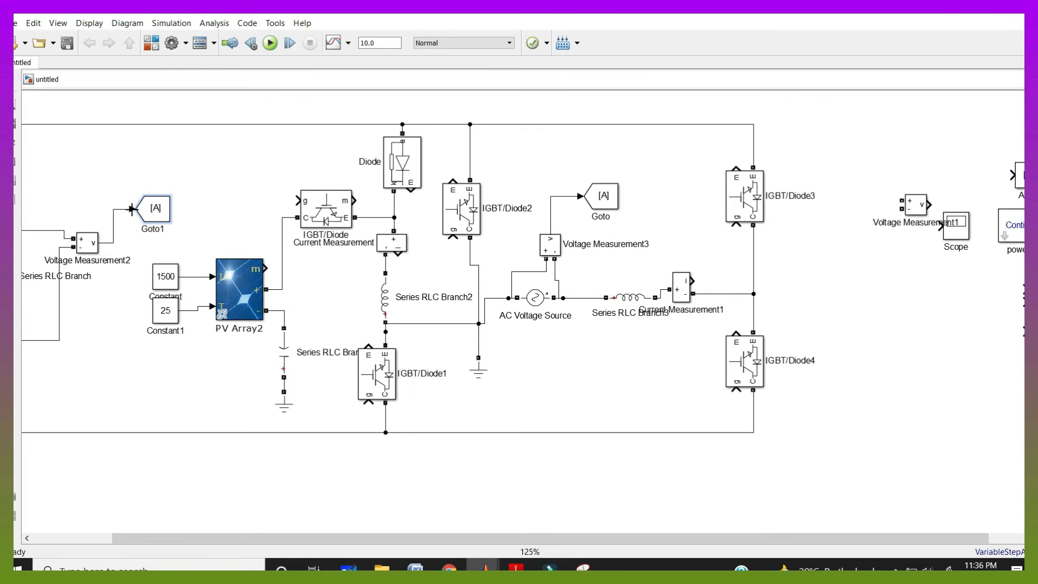
Set the capacitor voltage Goto block's tag to Vca
{"action": "double_click", "coordinate": [155, 210]}
{"action": "type", "text": "Vca"}
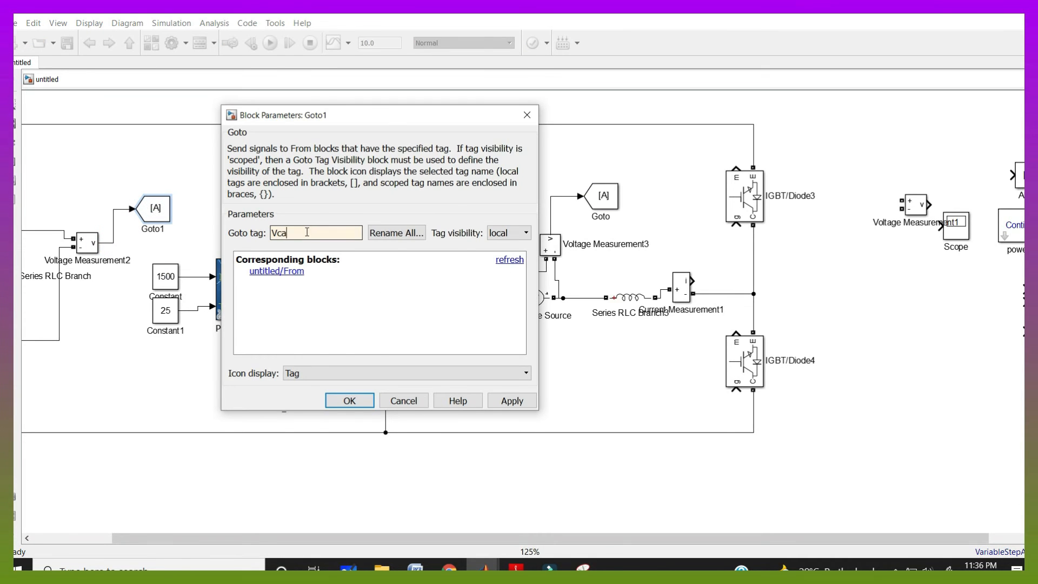
{"action": "key", "text": "Return"}
Set the grid voltage Goto block's tag to Vg
{"action": "double_click", "coordinate": [603, 196]}
{"action": "type", "text": "Vg"}
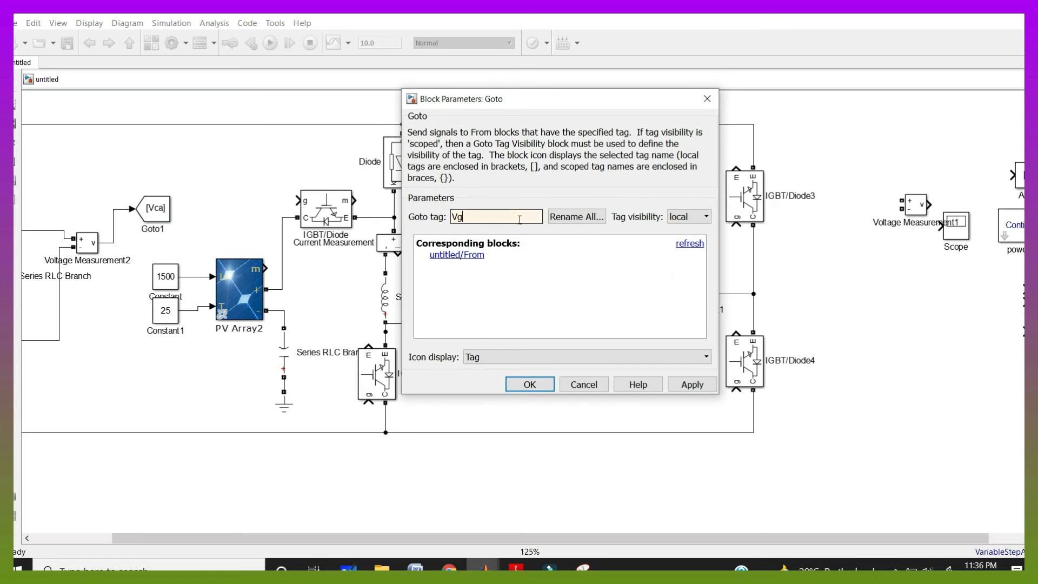
{"action": "left_click", "coordinate": [528, 386]}
Copy a Goto block onto the grid current measurement output and tag it Ig
{"action": "left_click_drag", "start_coordinate": [608, 196], "coordinate": [758, 269]}
{"action": "double_click", "coordinate": [724, 259]}
{"action": "double_click", "coordinate": [617, 297]}
{"action": "type", "text": "Ig"}
{"action": "key", "text": "Return"}
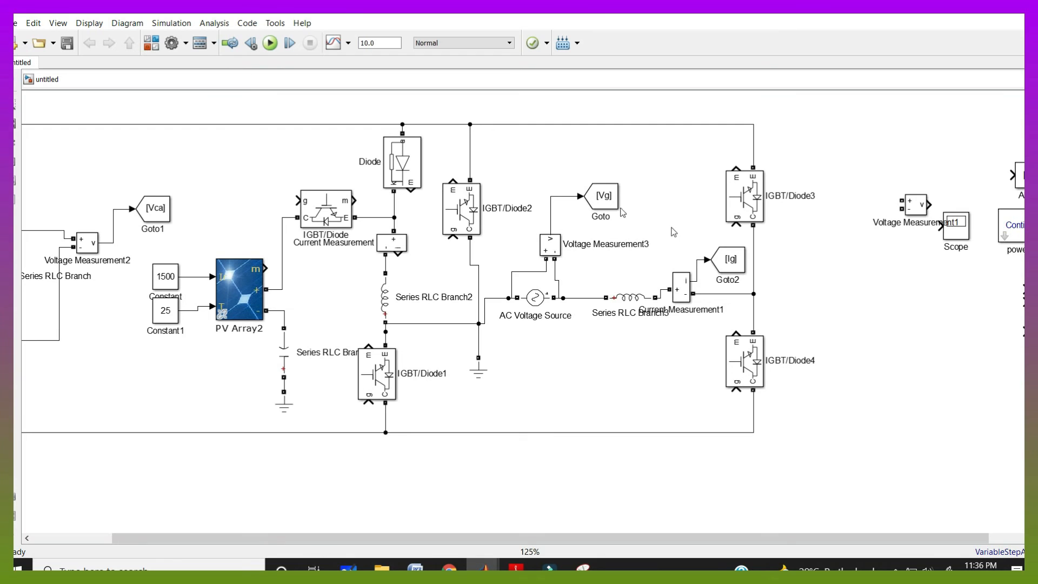
Copy a Goto block onto the inductor current measurement output and tag it IL
{"action": "mouse_move", "coordinate": [708, 259]}
{"action": "left_mouse_down"}
{"action": "mouse_move", "coordinate": [409, 278]}
{"action": "mouse_move", "coordinate": [398, 253]}
{"action": "left_mouse_up"}
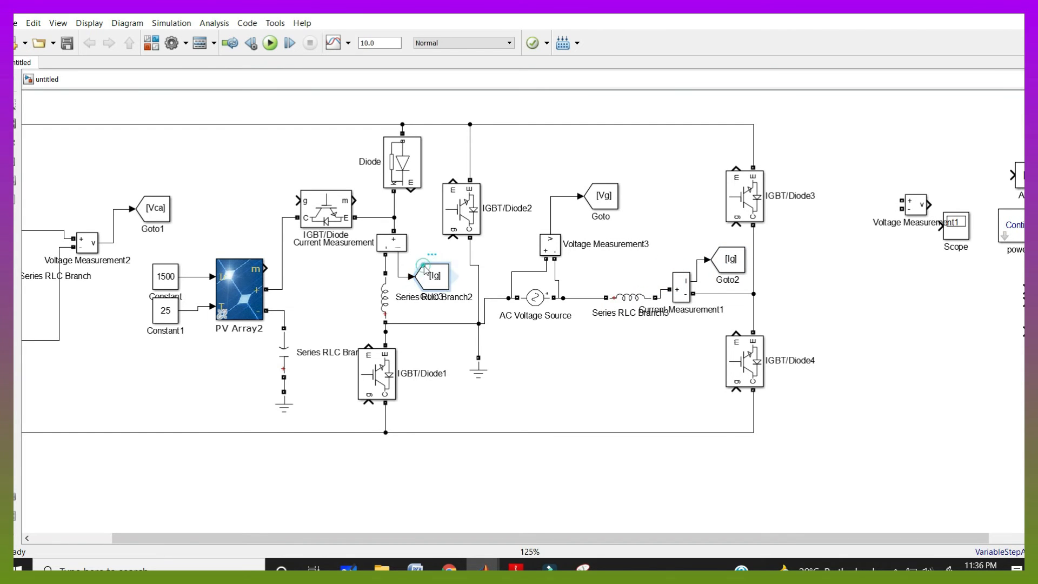
{"action": "double_click", "coordinate": [424, 265]}
{"action": "double_click", "coordinate": [642, 312]}
{"action": "type", "text": "IL"}
{"action": "key", "text": "Return"}
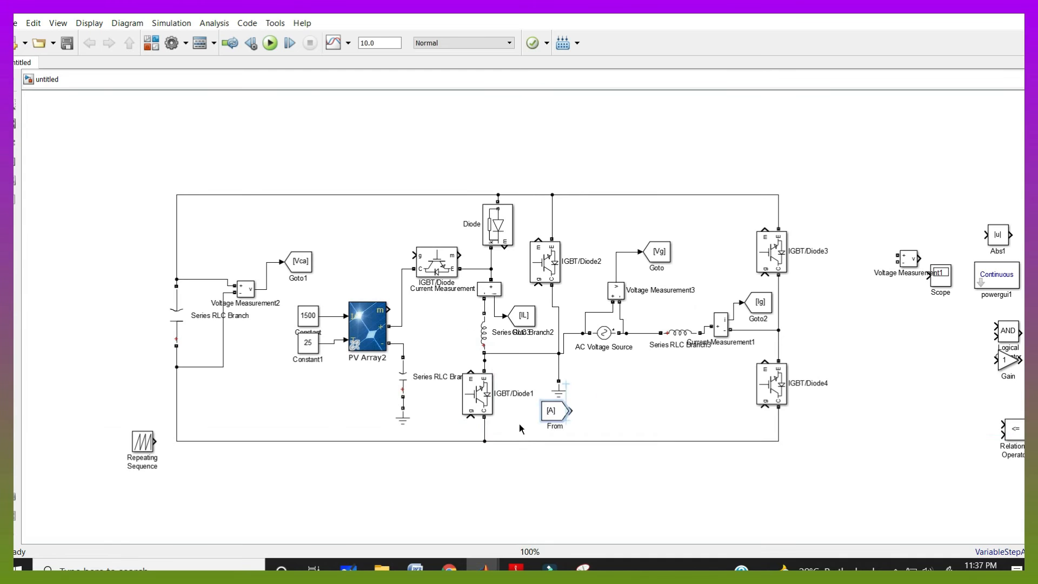
Connect From blocks to each switch gate and tag them with gate-signal names S1 to S3
{"action": "left_click_drag", "start_coordinate": [522, 426], "coordinate": [470, 417]}
{"action": "left_click_drag", "start_coordinate": [419, 455], "coordinate": [414, 254]}
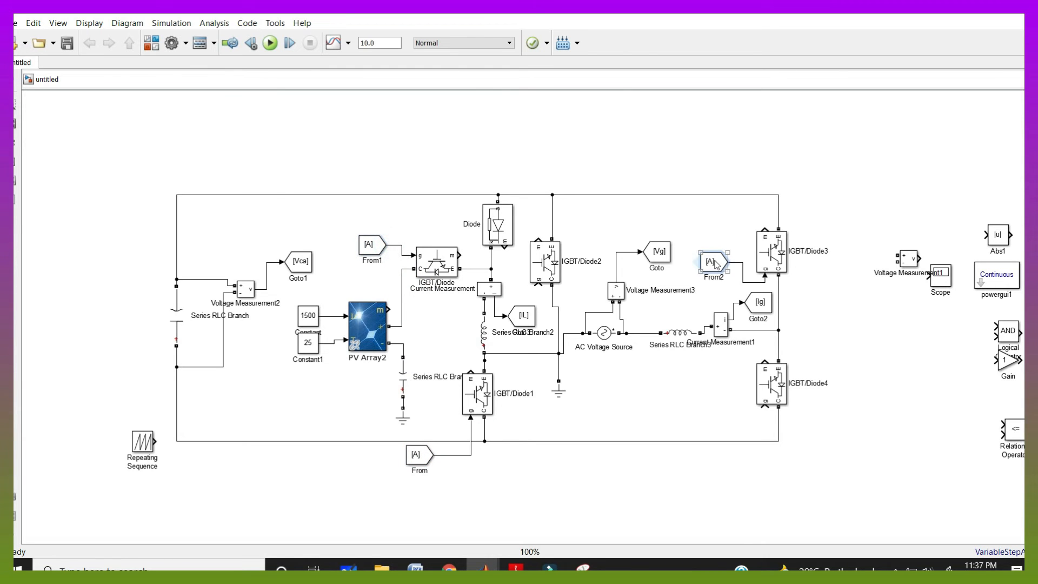
{"action": "left_click_drag", "start_coordinate": [714, 262], "coordinate": [749, 428]}
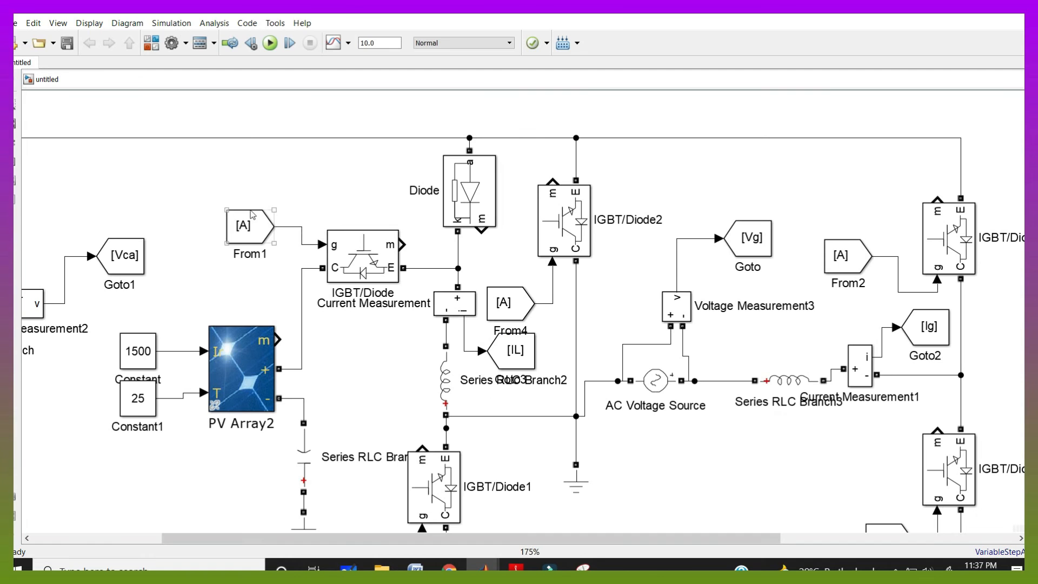
{"action": "left_click", "coordinate": [255, 227]}
{"action": "type", "text": "S"}
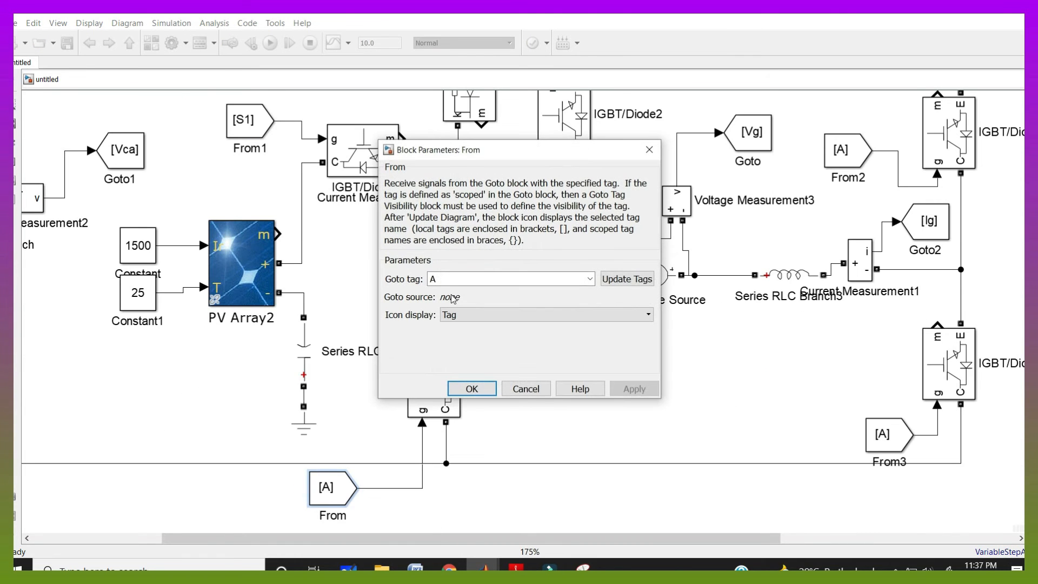
Set the lower right switch's From block tag to S4
{"action": "double_click", "coordinate": [455, 281]}
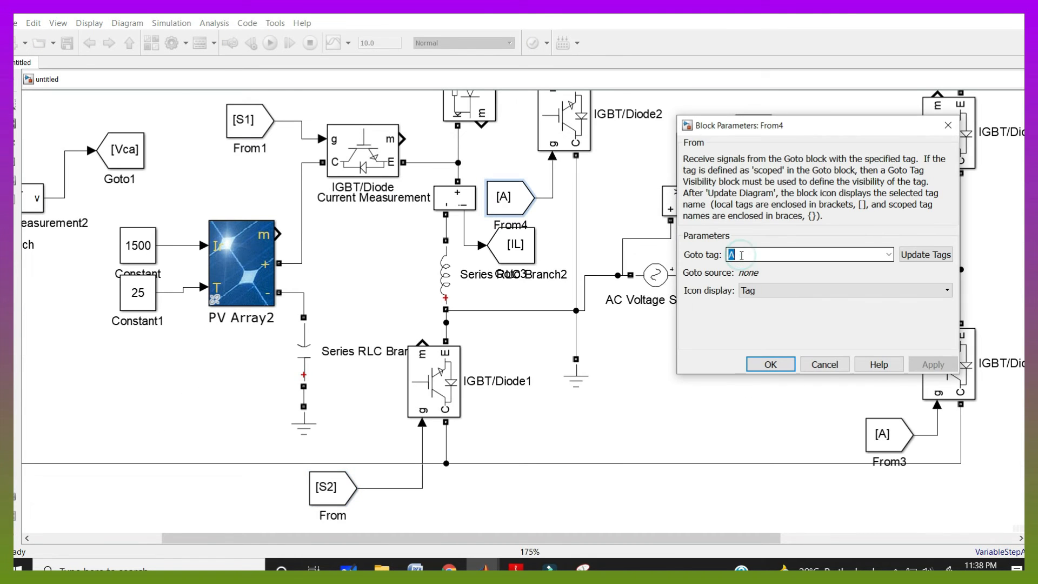
{"action": "type", "text": "S"}
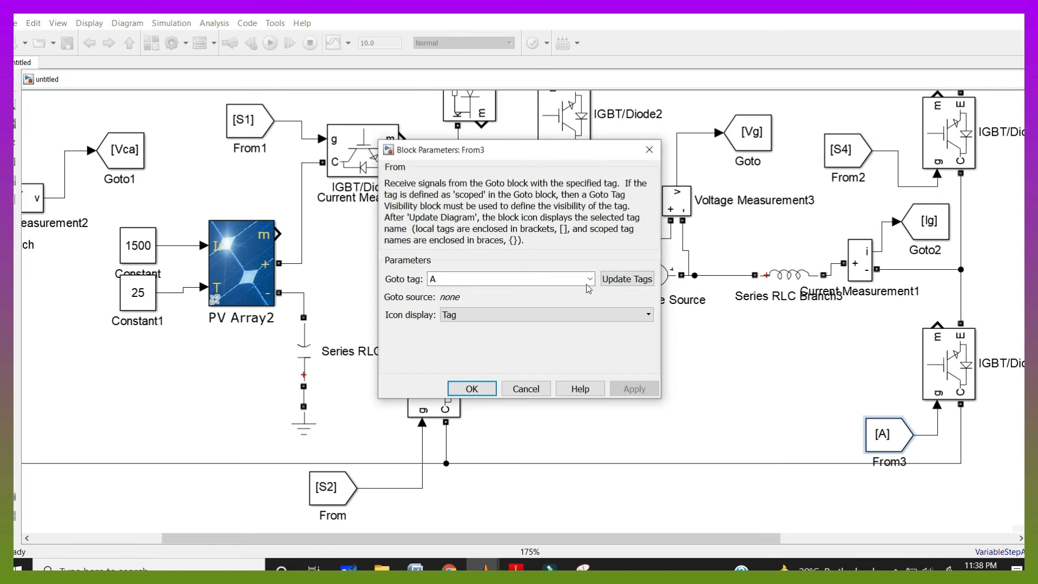
{"action": "type", "text": "S4"}
{"action": "key", "text": "Return"}
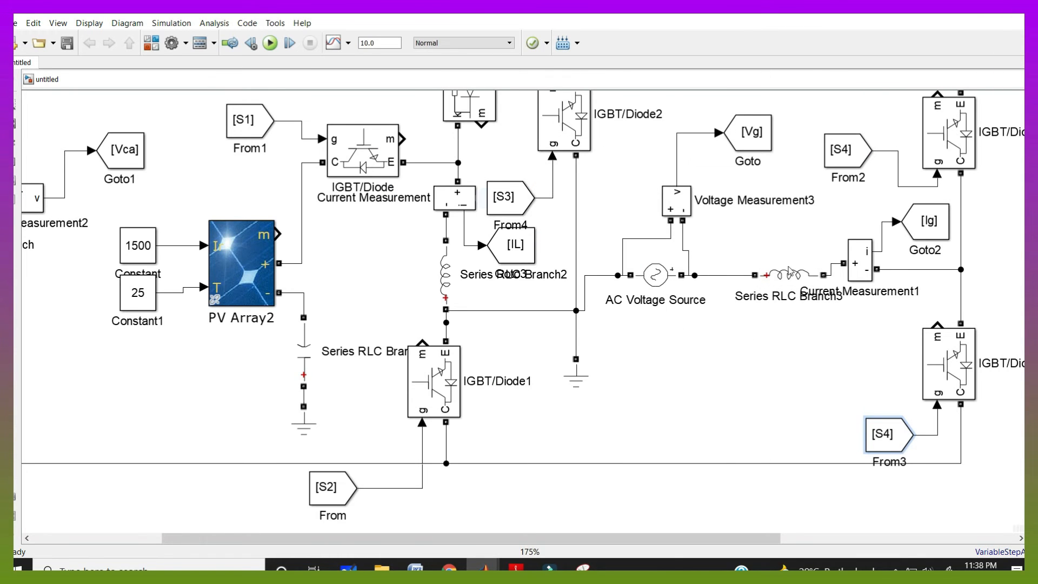
Copy a From block into the modulation area and set its tag to Vg
{"action": "scroll", "coordinate": [111, 319], "scroll_direction": "down", "scroll_amount": 1}
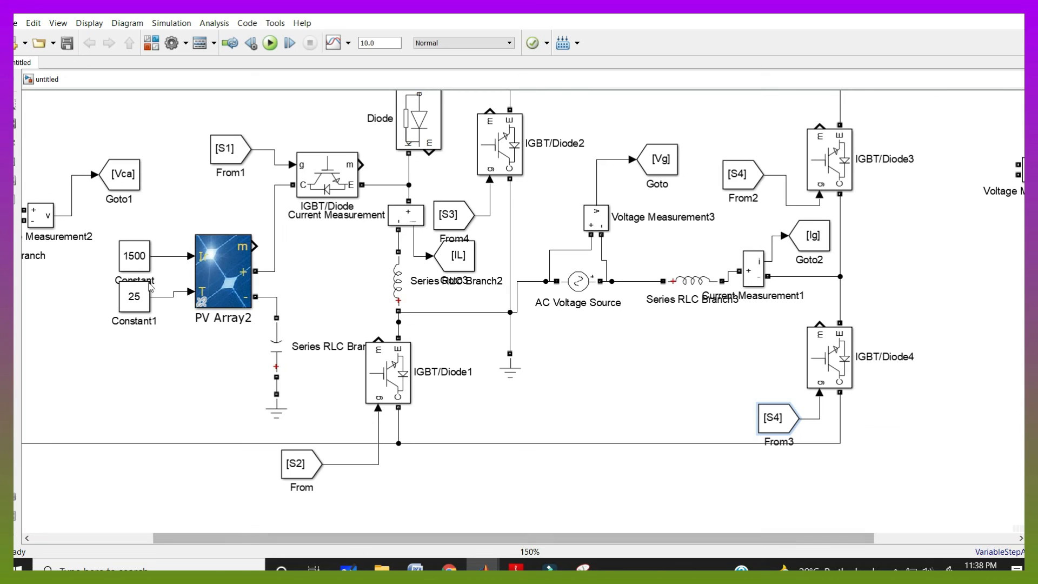
{"action": "scroll", "coordinate": [343, 538], "scroll_direction": "down", "scroll_amount": 1}
{"action": "left_click", "coordinate": [296, 381]}
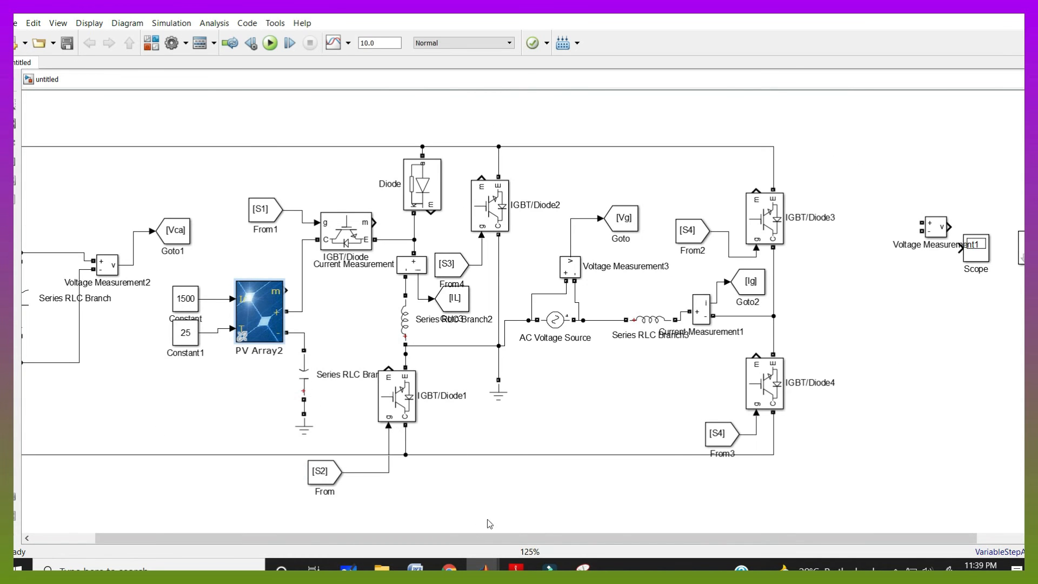
{"action": "left_click_drag", "start_coordinate": [559, 536], "coordinate": [610, 535]}
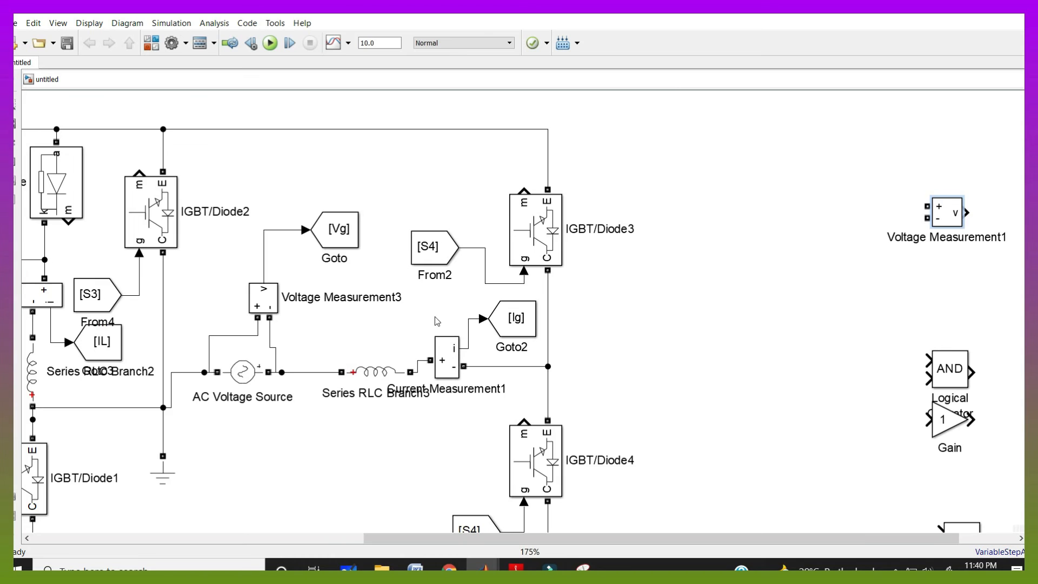
{"action": "scroll", "coordinate": [436, 320], "scroll_direction": "down", "scroll_amount": 1}
{"action": "left_click_drag", "start_coordinate": [444, 262], "coordinate": [708, 217]}
{"action": "double_click", "coordinate": [705, 213]}
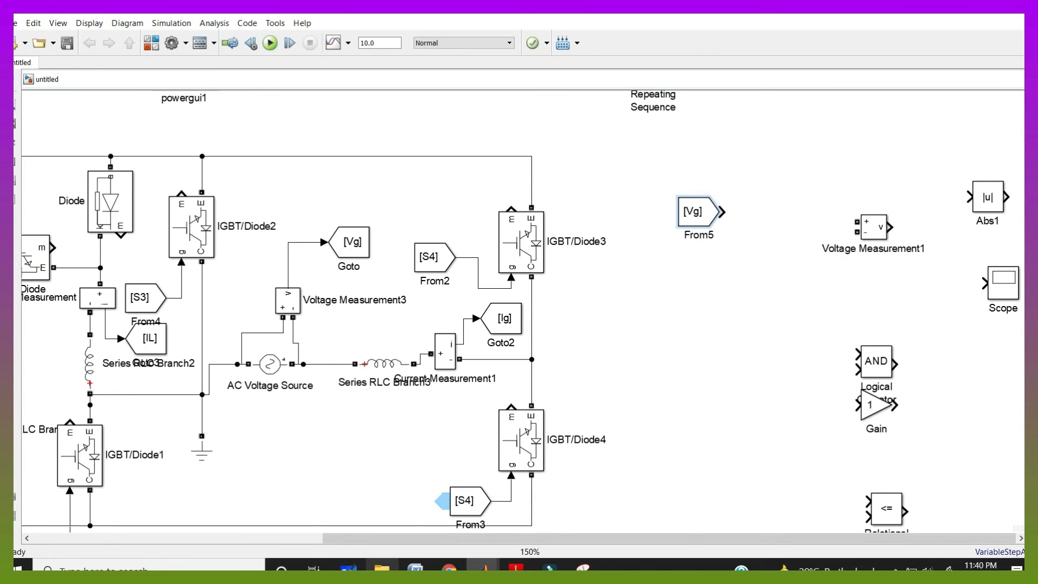
{"action": "left_click", "coordinate": [349, 569]}
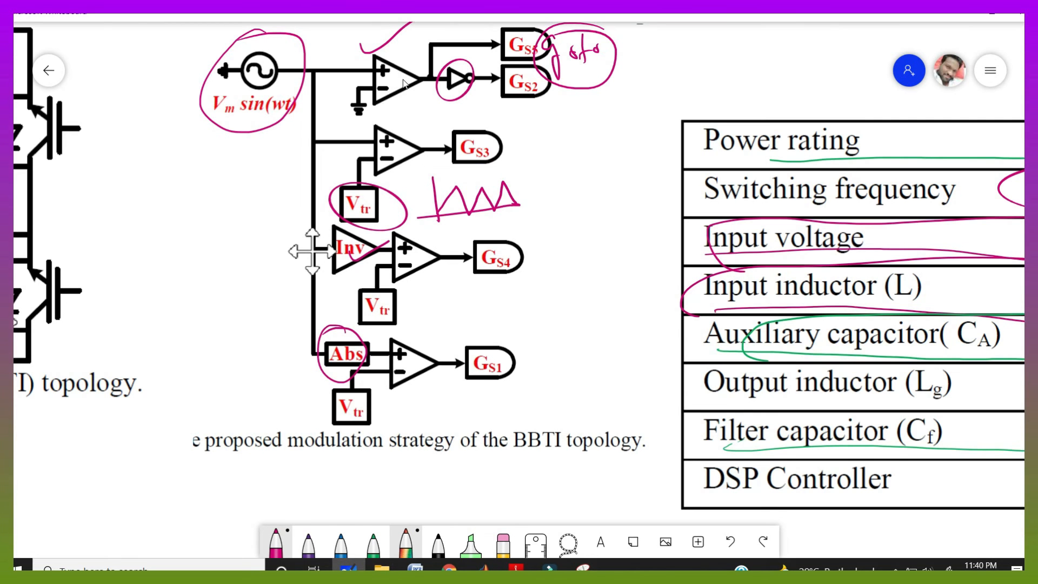
{"action": "key", "text": "alt+Tab"}
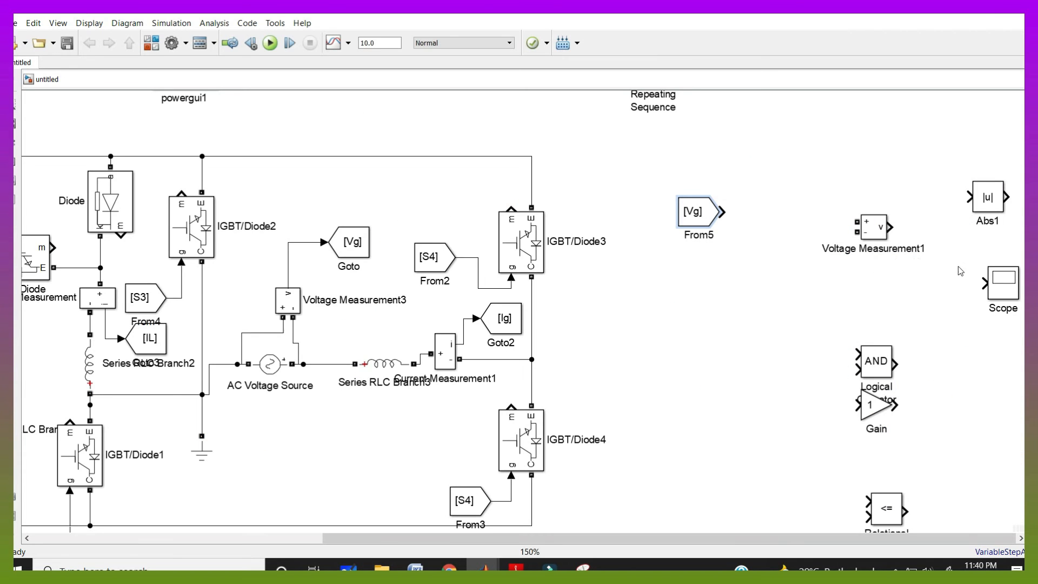
Connect the Vg From block and the Repeating Sequence to the Relational Operator's inputs
{"action": "left_click_drag", "start_coordinate": [887, 502], "coordinate": [806, 199]}
{"action": "left_click", "coordinate": [766, 215]}
{"action": "scroll", "coordinate": [659, 122], "scroll_direction": "down", "scroll_amount": 2}
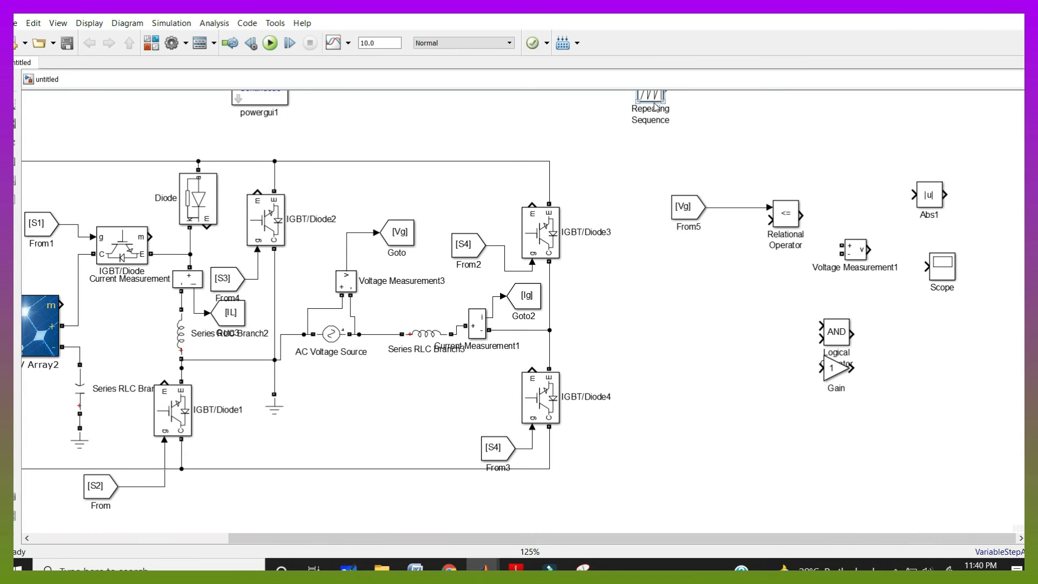
{"action": "mouse_move", "coordinate": [653, 103]}
{"action": "left_mouse_down"}
{"action": "mouse_move", "coordinate": [677, 210]}
{"action": "mouse_move", "coordinate": [716, 271]}
{"action": "mouse_move", "coordinate": [768, 220]}
{"action": "left_mouse_up"}
{"action": "left_click_drag", "start_coordinate": [856, 249], "coordinate": [921, 364]}
{"action": "left_click_drag", "start_coordinate": [939, 200], "coordinate": [960, 192]}
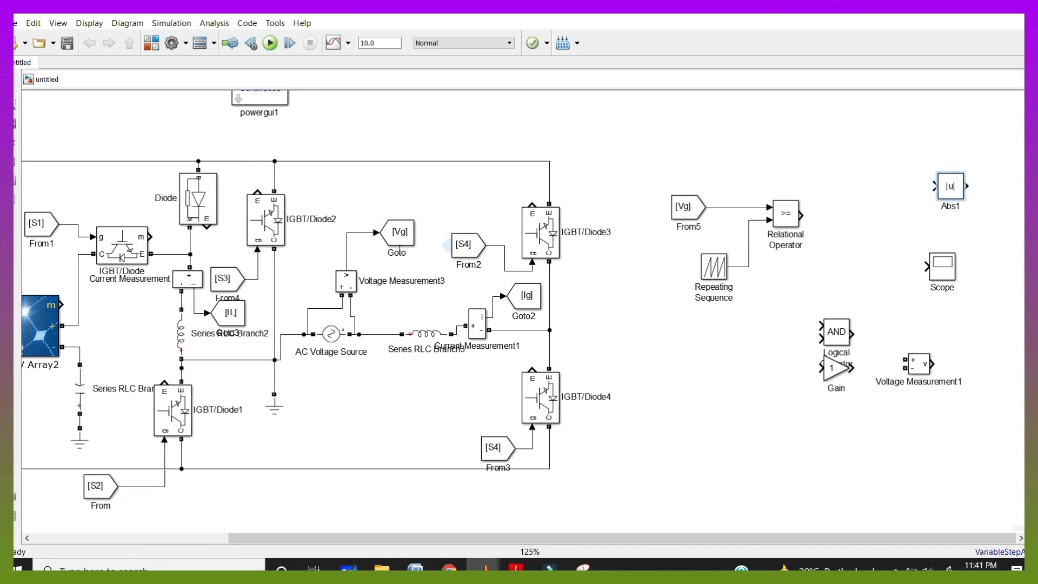
Add a Goto block after the Relational Operator, connect its output to it, and set the tag to S5
{"action": "left_click_drag", "start_coordinate": [398, 244], "coordinate": [888, 214]}
{"action": "left_click_drag", "start_coordinate": [802, 216], "coordinate": [869, 204]}
{"action": "double_click", "coordinate": [890, 203]}
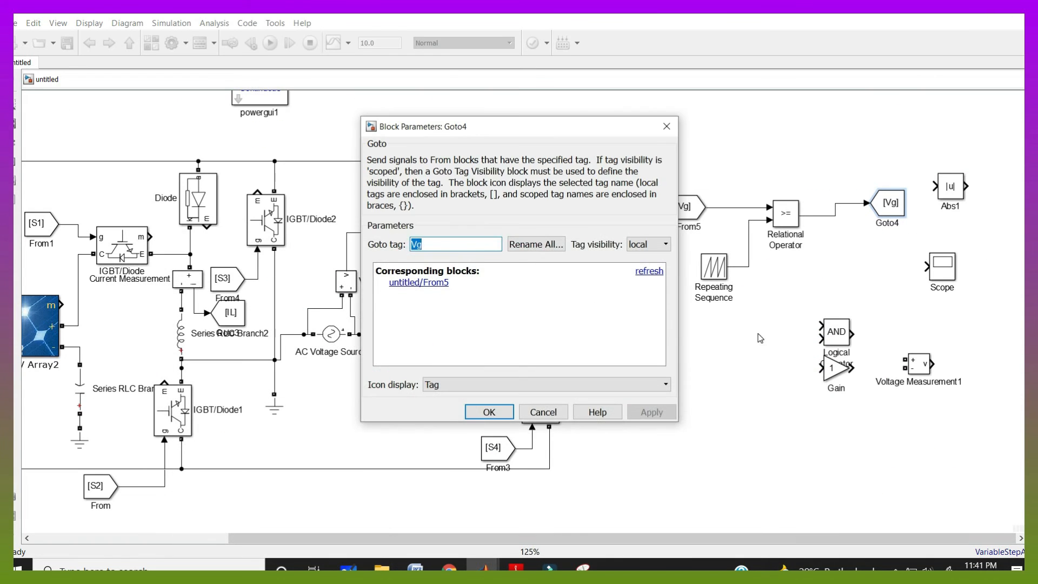
{"action": "type", "text": "S5"}
{"action": "key", "text": "Return"}
Add a NOT Logical Operator between the Relational Operator and a second Goto block tagged S2
{"action": "left_click_drag", "start_coordinate": [839, 339], "coordinate": [853, 265]}
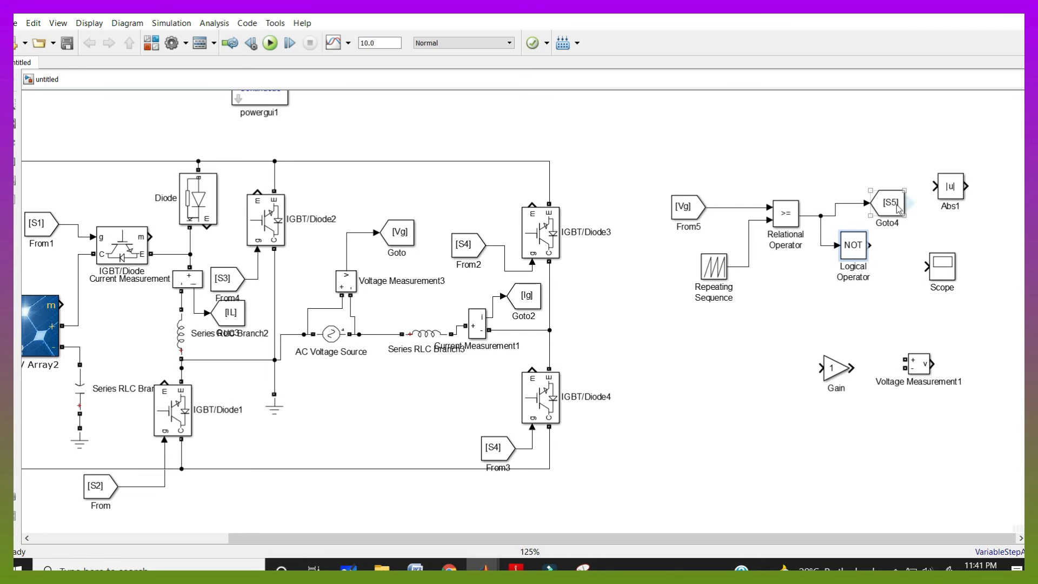
{"action": "left_click_drag", "start_coordinate": [901, 216], "coordinate": [911, 245]}
{"action": "double_click", "coordinate": [911, 245]}
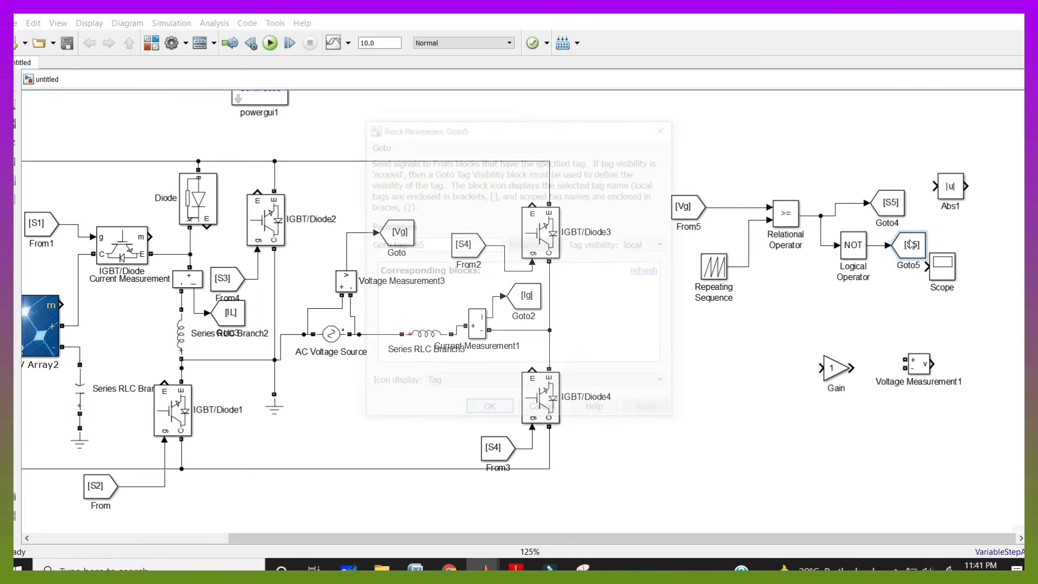
{"action": "double_click", "coordinate": [466, 250]}
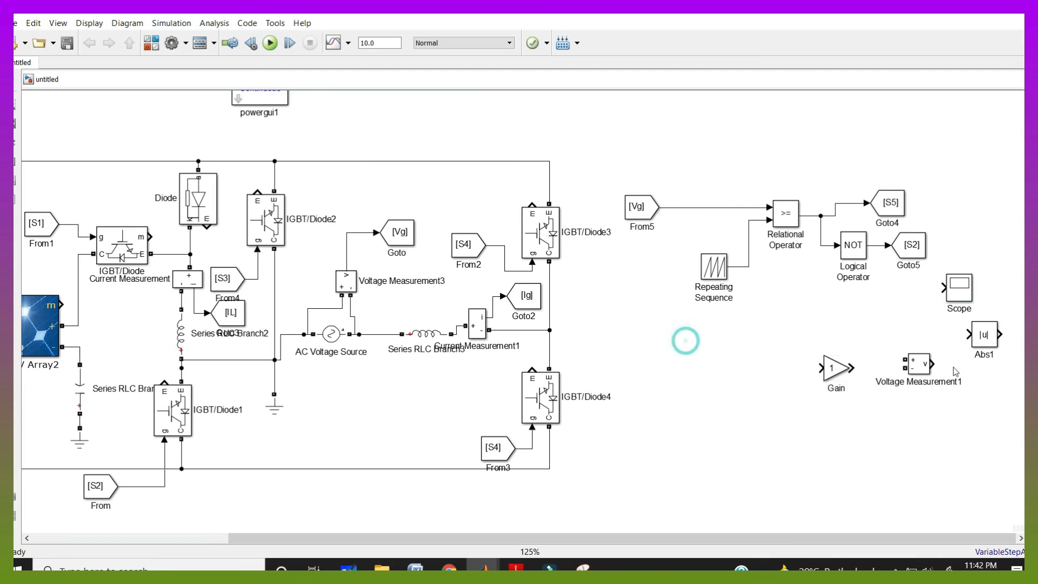
Rearrange the Abs, Voltage Measurement and Gain blocks to clear space for more comparison branches
{"action": "left_click_drag", "start_coordinate": [983, 341], "coordinate": [990, 215]}
{"action": "left_click_drag", "start_coordinate": [927, 367], "coordinate": [1002, 354]}
{"action": "left_click_drag", "start_coordinate": [836, 369], "coordinate": [925, 364]}
Duplicate the Repeating Sequence, Relational Operator and Goto blocks into three more branches and wire the first one to the Vg line
{"action": "left_click", "coordinate": [715, 277]}
{"action": "left_click_drag", "start_coordinate": [715, 296], "coordinate": [714, 355]}
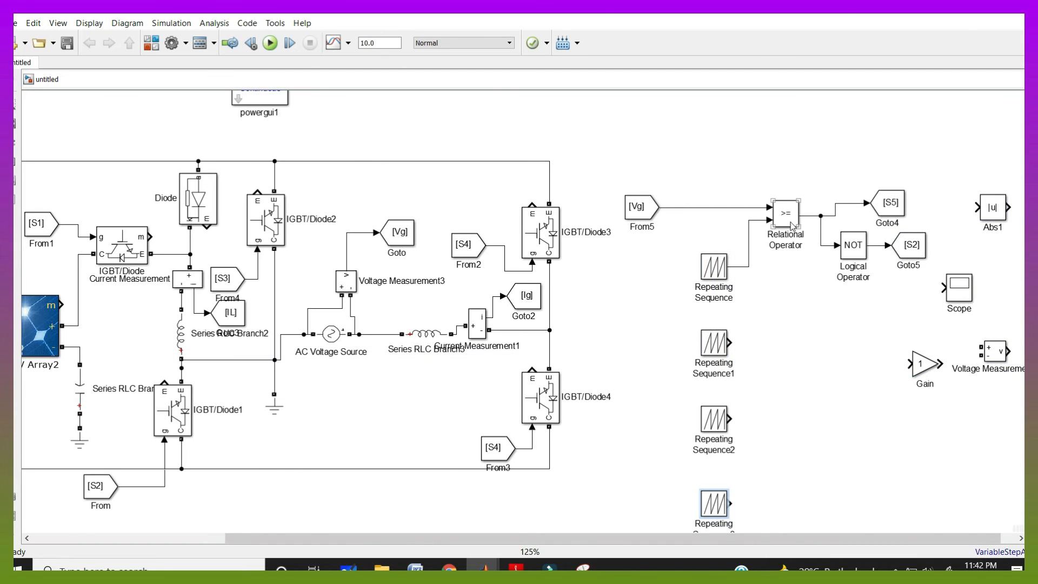
{"action": "left_click_drag", "start_coordinate": [792, 226], "coordinate": [793, 357]}
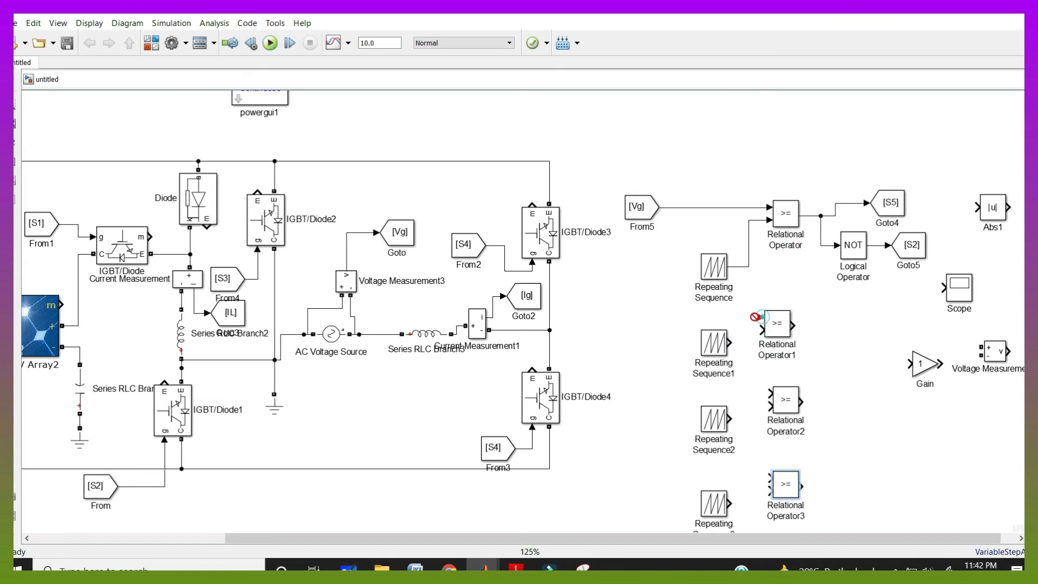
{"action": "left_click_drag", "start_coordinate": [762, 317], "coordinate": [675, 207]}
{"action": "left_click_drag", "start_coordinate": [733, 342], "coordinate": [786, 331]}
{"action": "left_click_drag", "start_coordinate": [907, 249], "coordinate": [875, 415]}
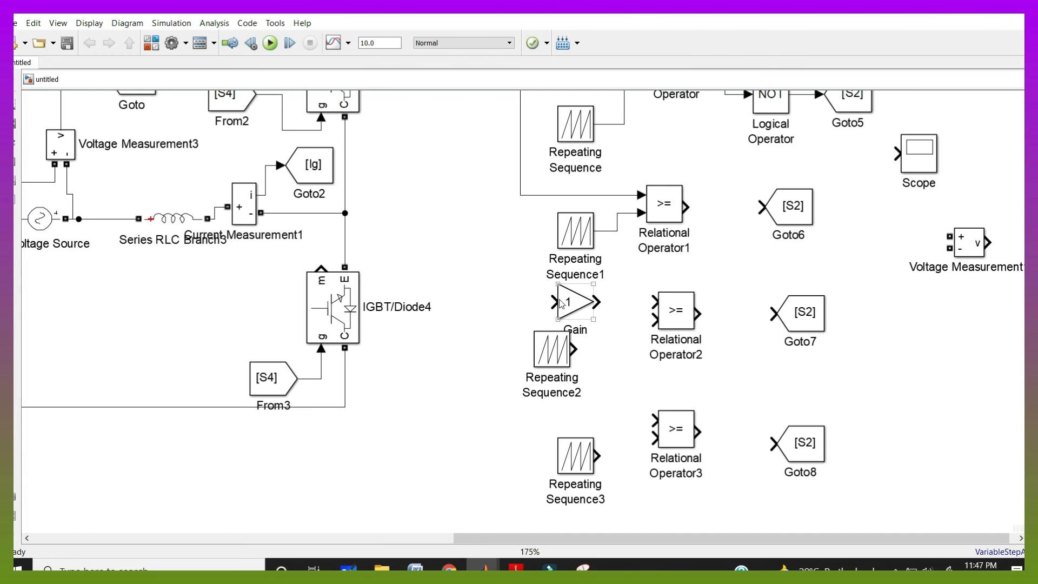
Set the Gain block's value to -1
{"action": "double_click", "coordinate": [565, 299]}
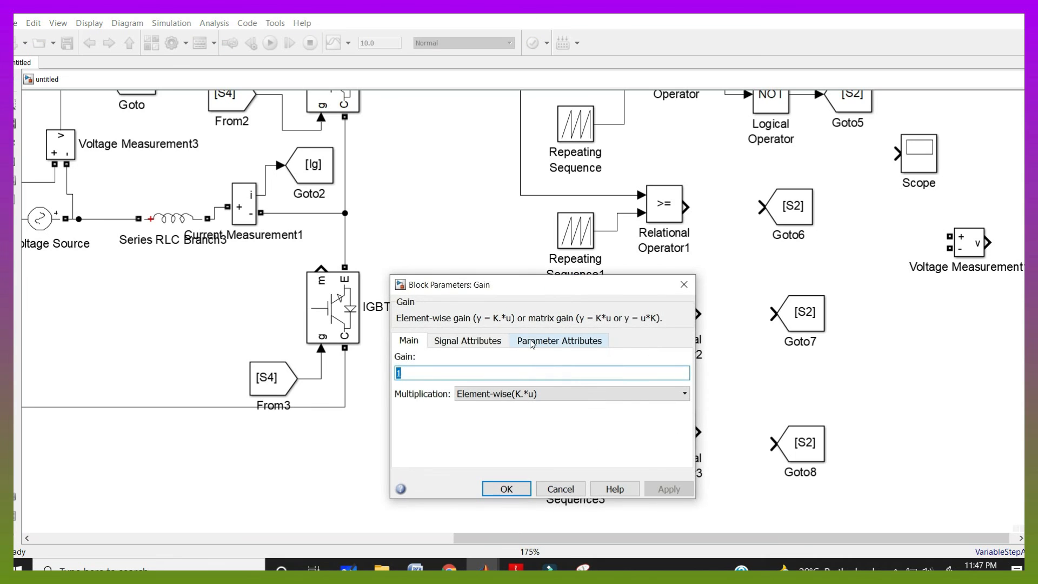
{"action": "type", "text": "-1"}
{"action": "key", "text": "Return"}
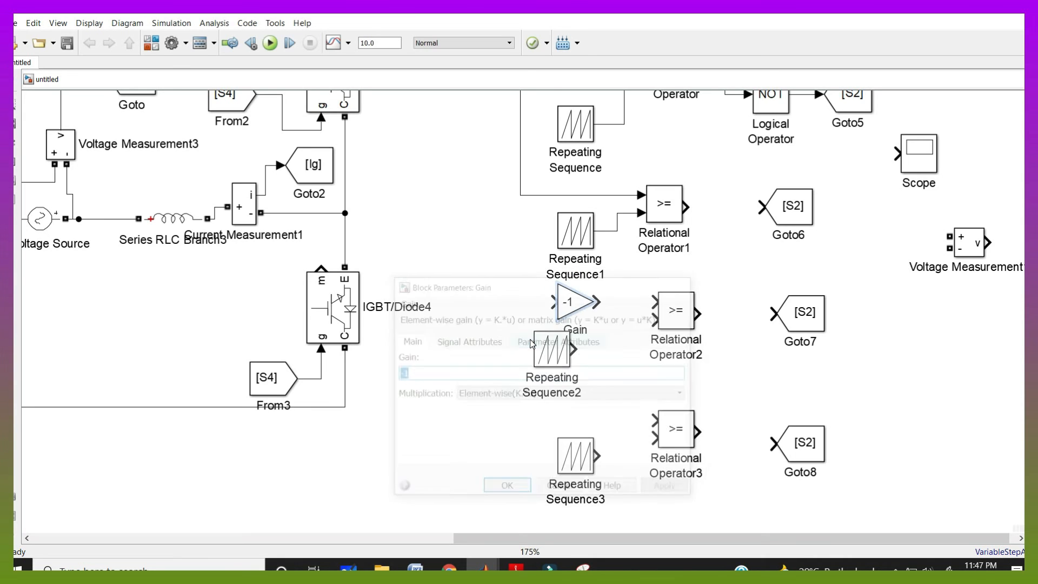
Place the Abs block in the third branch and wire it from the Vg line to Relational Operator3 along with Repeating Sequence3
{"action": "left_click_drag", "start_coordinate": [584, 459], "coordinate": [549, 479]}
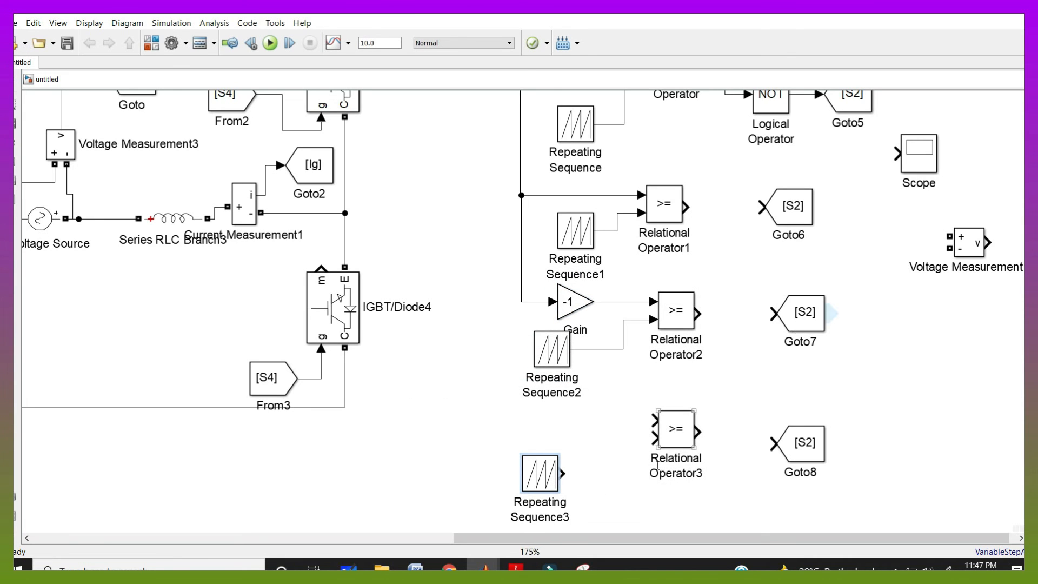
{"action": "left_click_drag", "start_coordinate": [636, 538], "coordinate": [704, 534]}
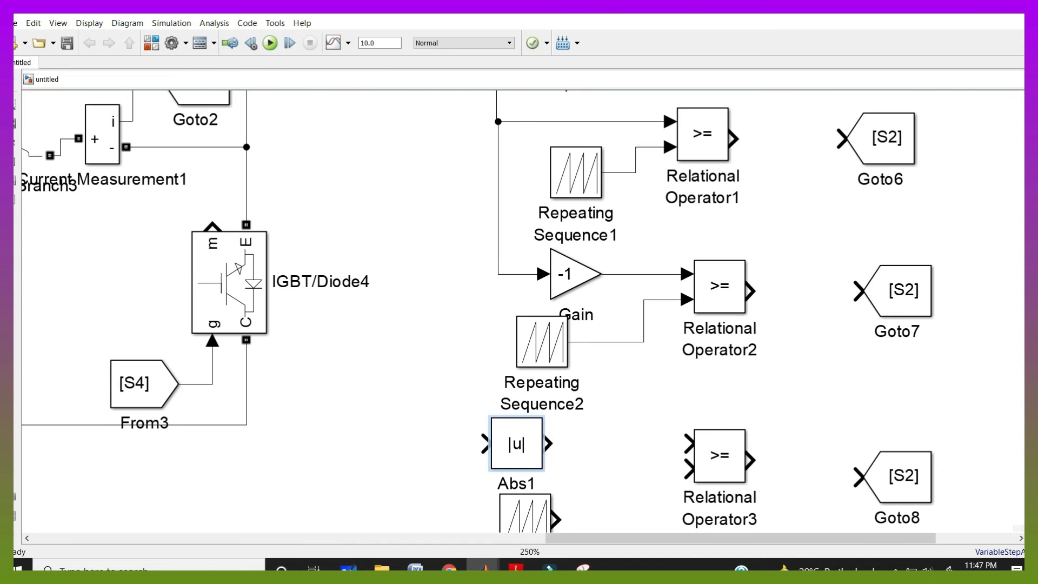
{"action": "left_click", "coordinate": [349, 568]}
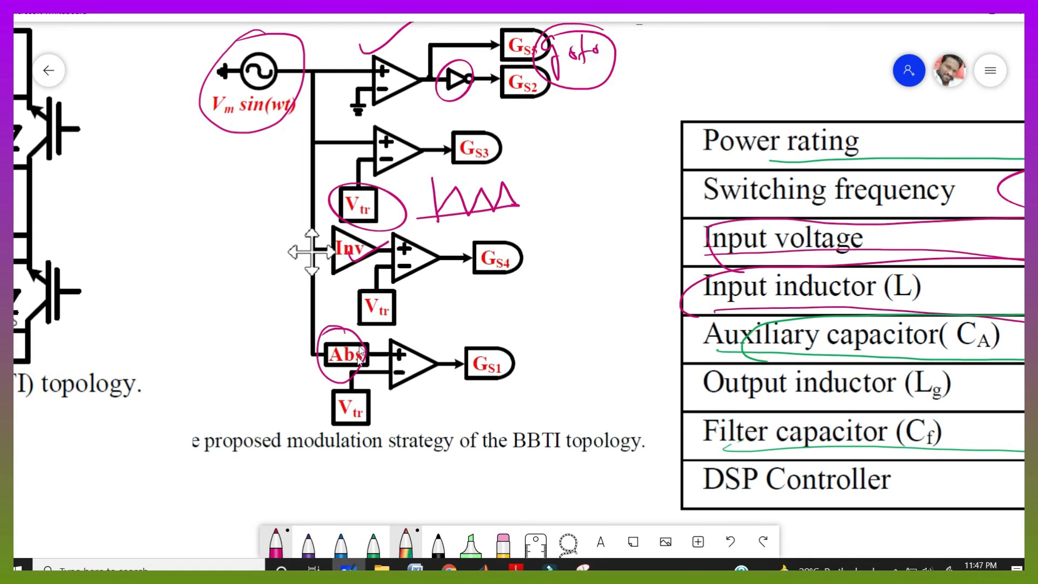
{"action": "left_click", "coordinate": [349, 567]}
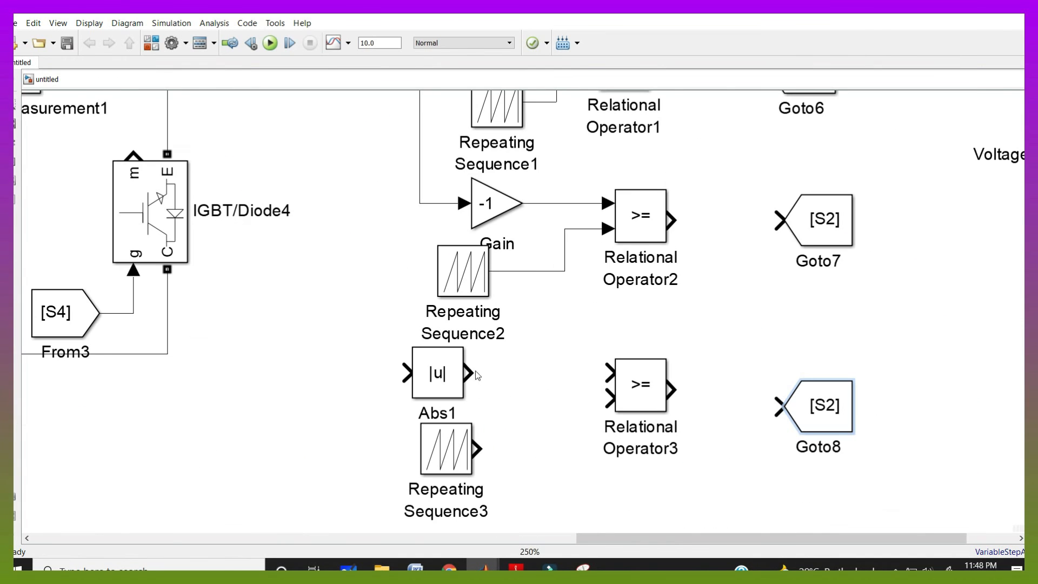
{"action": "left_click_drag", "start_coordinate": [477, 375], "coordinate": [609, 372]}
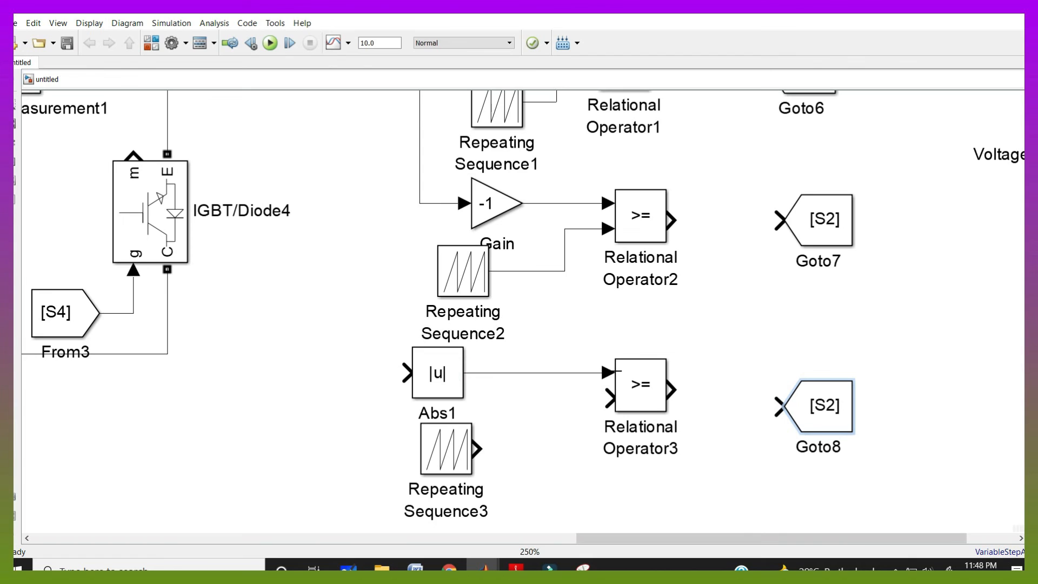
{"action": "left_click_drag", "start_coordinate": [503, 437], "coordinate": [608, 401]}
{"action": "left_click_drag", "start_coordinate": [398, 386], "coordinate": [420, 203]}
Connect each of the three new Relational Operators to its Goto block
{"action": "scroll", "coordinate": [774, 406], "scroll_direction": "down", "scroll_amount": 1}
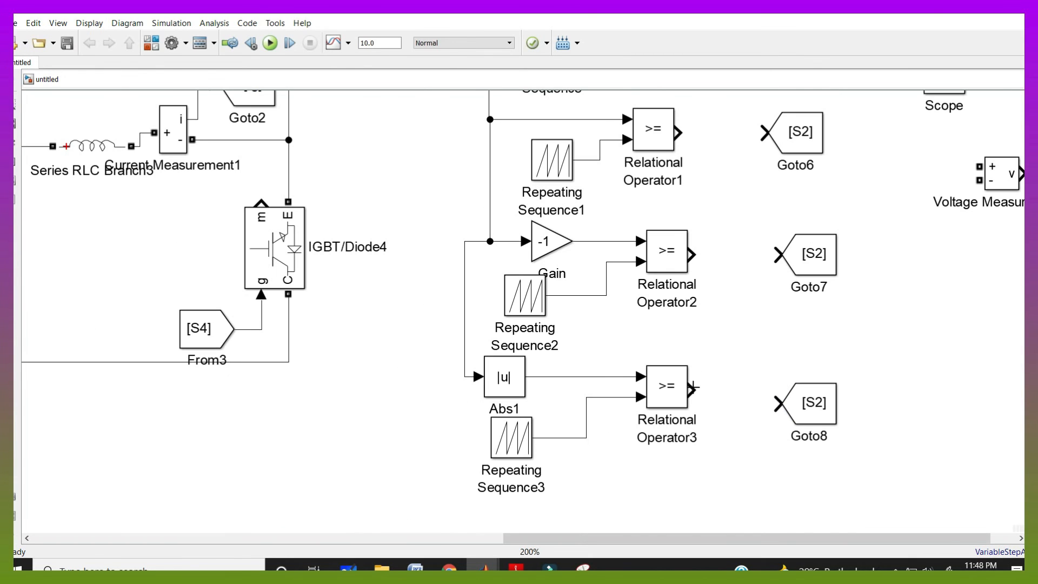
{"action": "left_click_drag", "start_coordinate": [692, 388], "coordinate": [776, 404]}
{"action": "left_click_drag", "start_coordinate": [692, 255], "coordinate": [777, 254]}
{"action": "left_click_drag", "start_coordinate": [678, 133], "coordinate": [763, 132]}
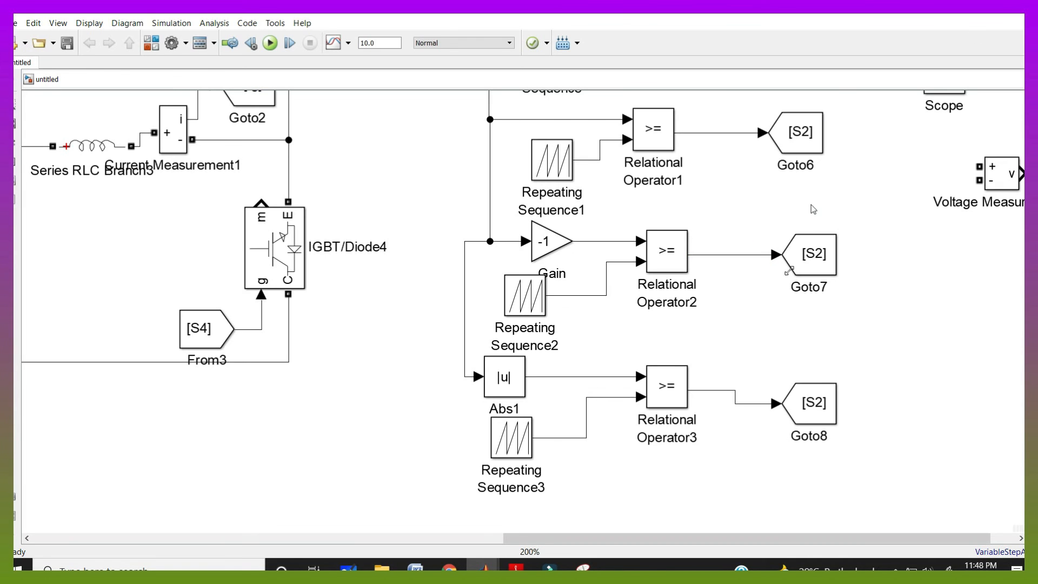
Check the reference modulation diagram and set the Abs branch's Goto tag to S1
{"action": "left_click", "coordinate": [349, 568]}
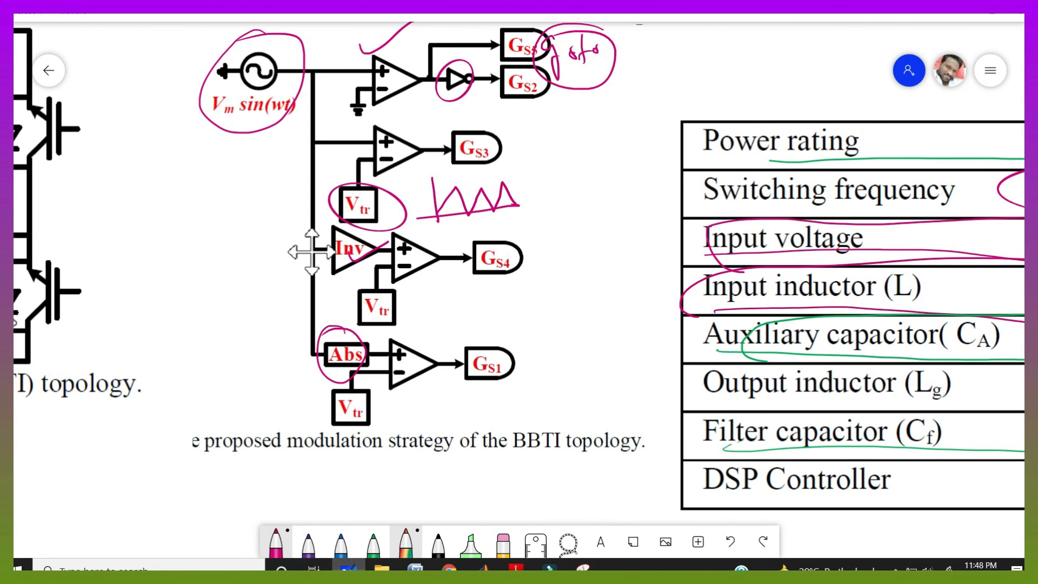
{"action": "left_click", "coordinate": [348, 569]}
{"action": "double_click", "coordinate": [811, 403]}
{"action": "left_click", "coordinate": [720, 375]}
{"action": "key", "text": "BackSpace"}
{"action": "type", "text": "1"}
{"action": "key", "text": "Return"}
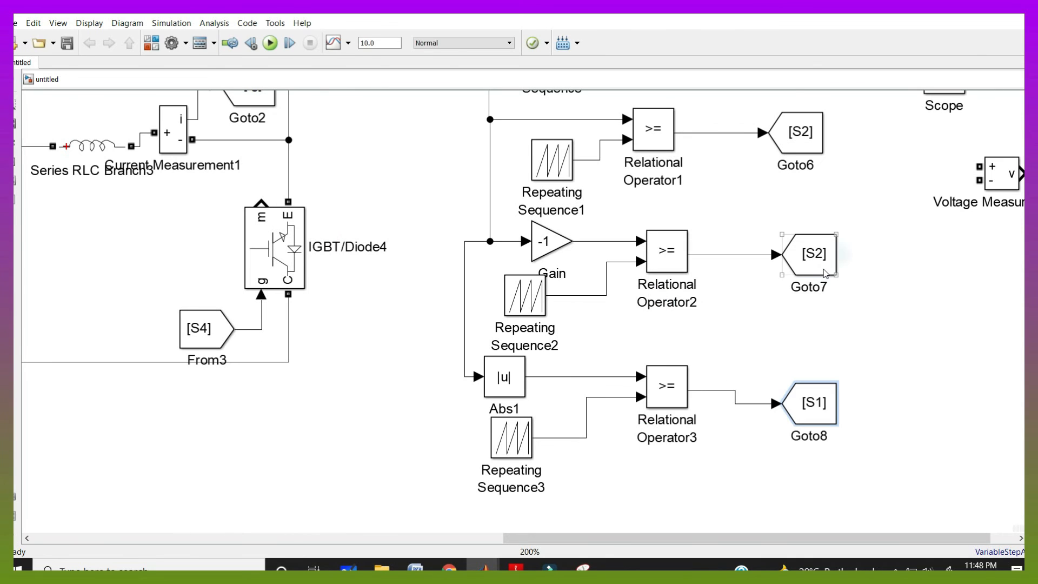
Set the Gain branch's Goto tag to S4
{"action": "double_click", "coordinate": [826, 273]}
{"action": "left_click", "coordinate": [722, 287]}
{"action": "key", "text": "BackSpace"}
{"action": "type", "text": "4"}
{"action": "key", "text": "Return"}
Set Relational Operator1's Goto tag to S3
{"action": "left_click", "coordinate": [799, 126]}
{"action": "double_click", "coordinate": [798, 126]}
{"action": "left_click", "coordinate": [720, 139]}
{"action": "key", "text": "BackSpace"}
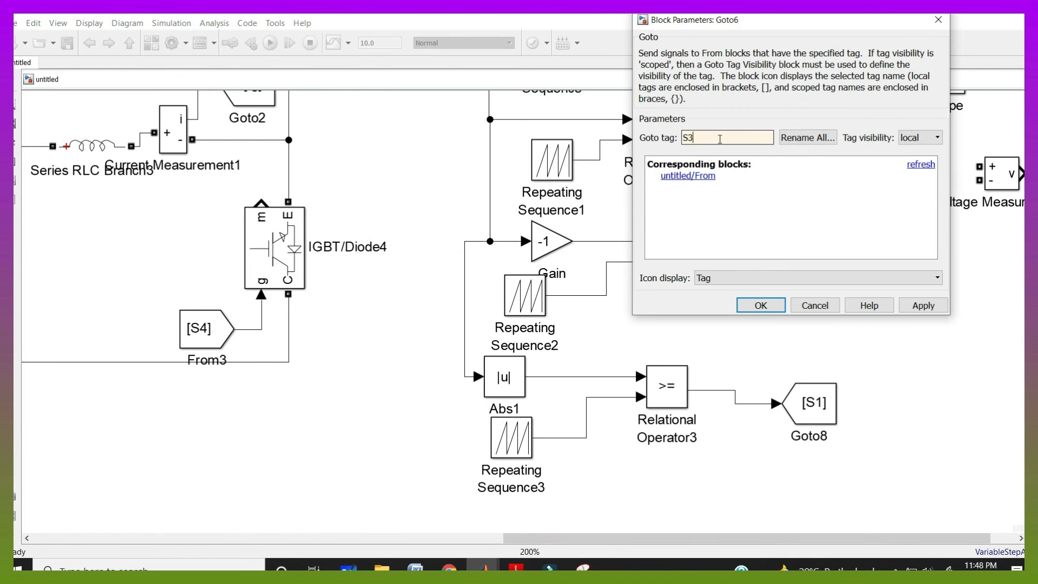
{"action": "type", "text": "3"}
{"action": "key", "text": "Return"}
Add two From blocks beside the Scope
{"action": "scroll", "coordinate": [780, 218], "scroll_direction": "down", "scroll_amount": 2}
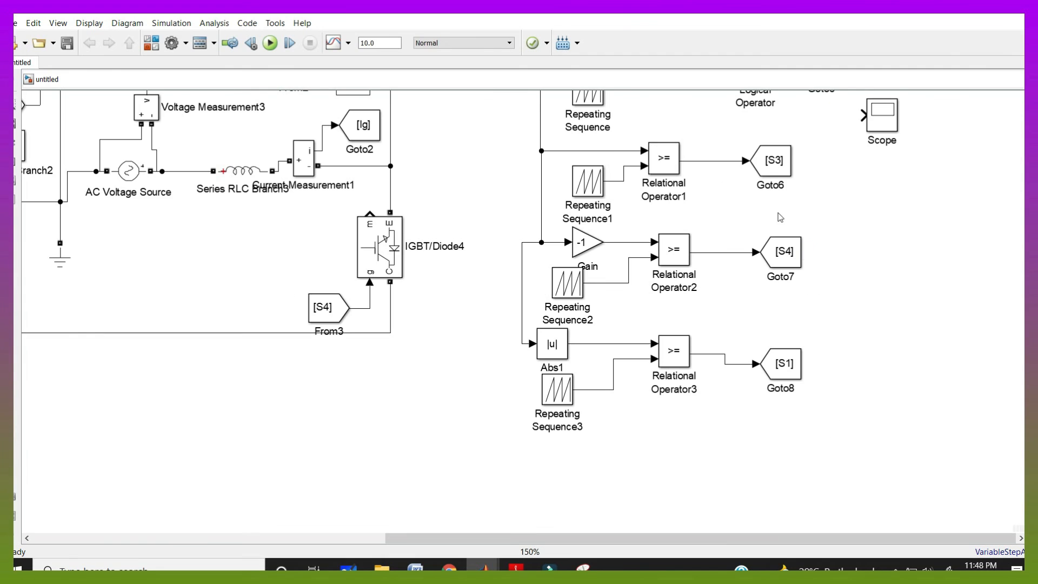
{"action": "scroll", "coordinate": [820, 172], "scroll_direction": "down", "scroll_amount": 2}
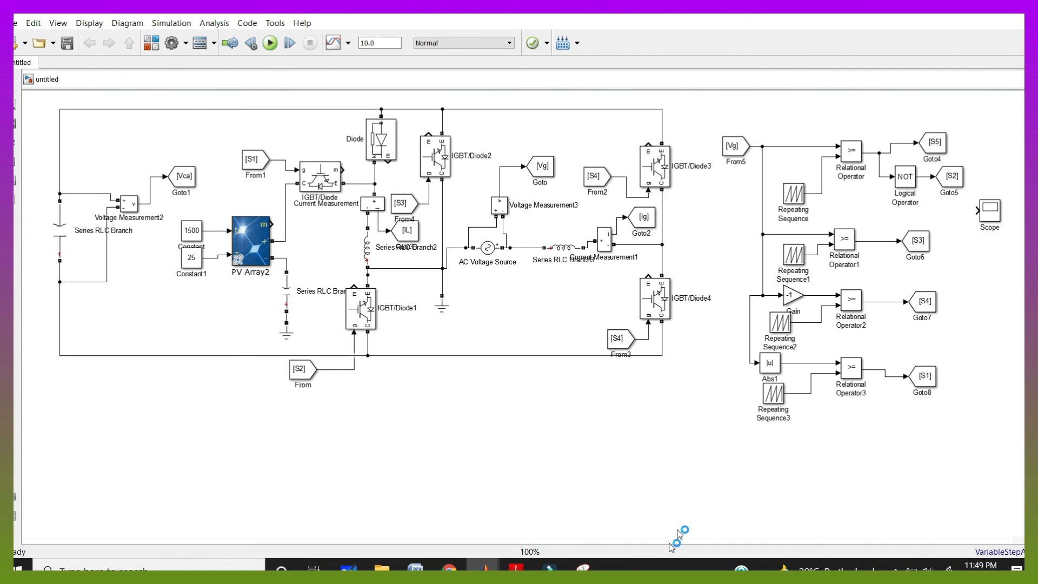
{"action": "left_click_drag", "start_coordinate": [595, 179], "coordinate": [987, 263]}
{"action": "scroll", "coordinate": [577, 198], "scroll_direction": "up", "scroll_amount": 2}
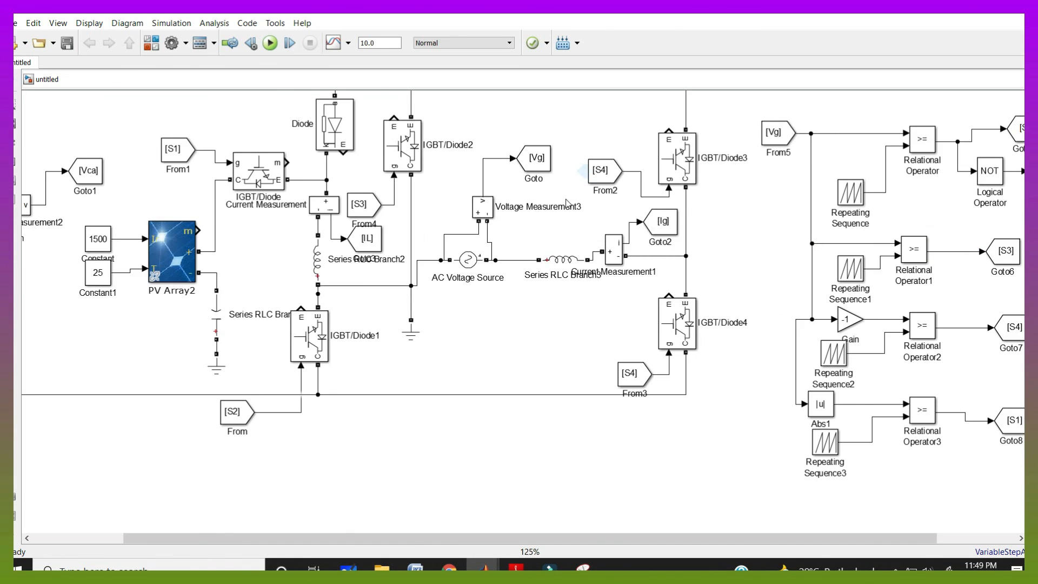
{"action": "left_click_drag", "start_coordinate": [641, 539], "coordinate": [853, 538]}
{"action": "left_click_drag", "start_coordinate": [473, 282], "coordinate": [474, 385]}
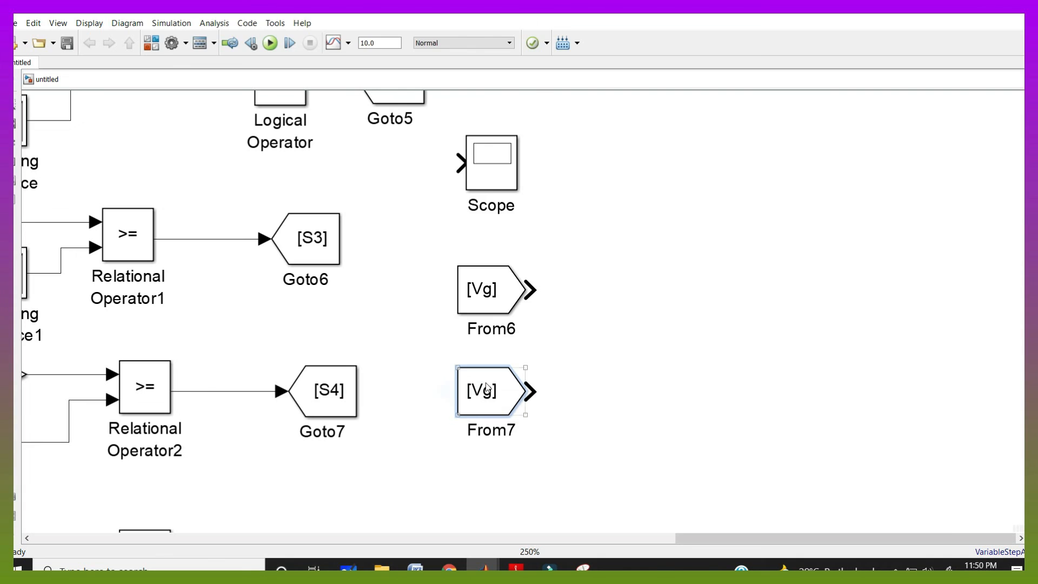
Set the second From block's tag to Ig
{"action": "double_click", "coordinate": [479, 389]}
{"action": "double_click", "coordinate": [754, 435]}
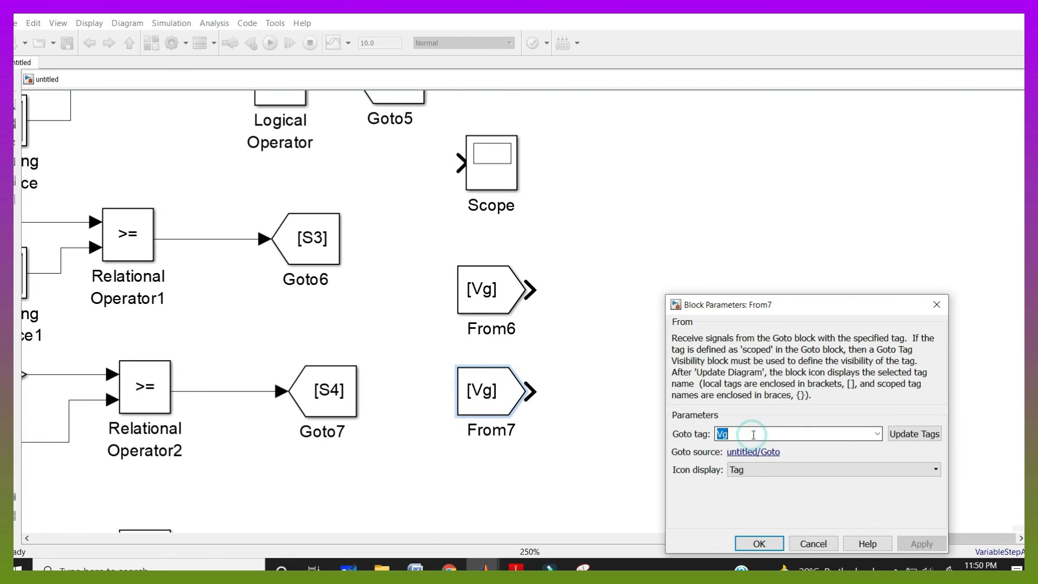
{"action": "type", "text": "IZg"}
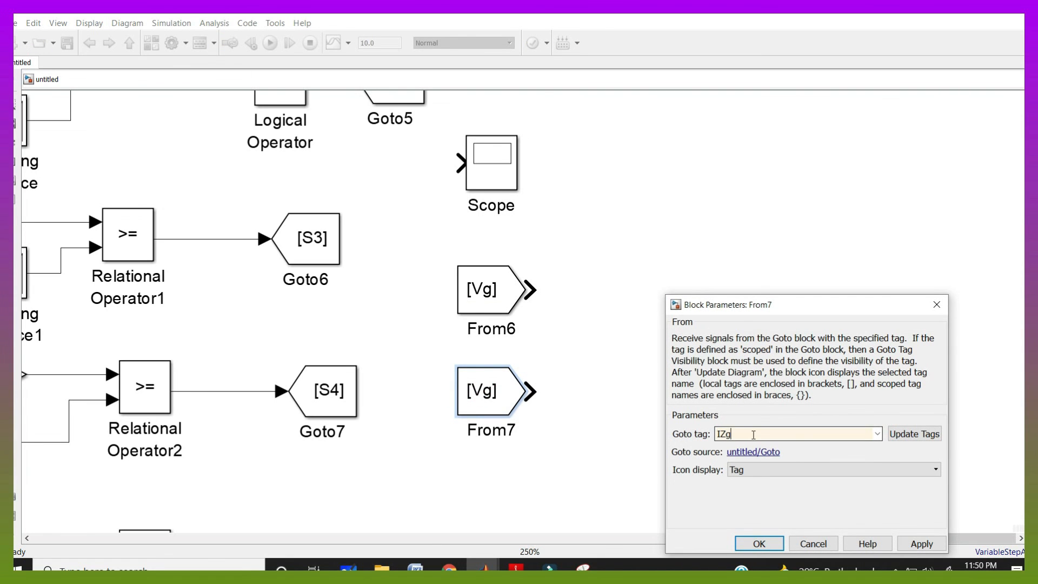
{"action": "key", "text": "BackSpace"}
{"action": "key", "text": "BackSpace"}
{"action": "type", "text": "g"}
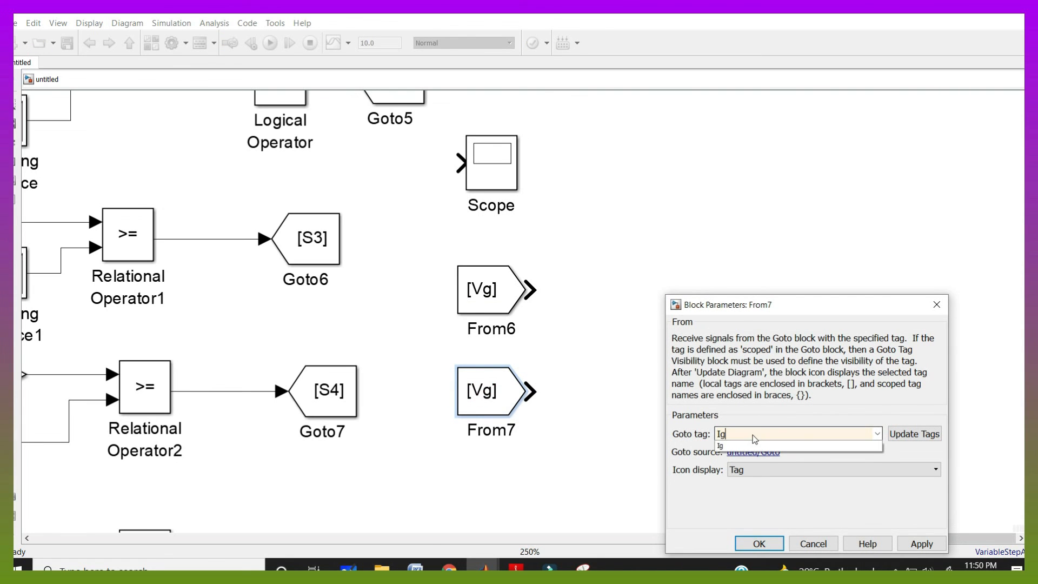
{"action": "left_click", "coordinate": [759, 545]}
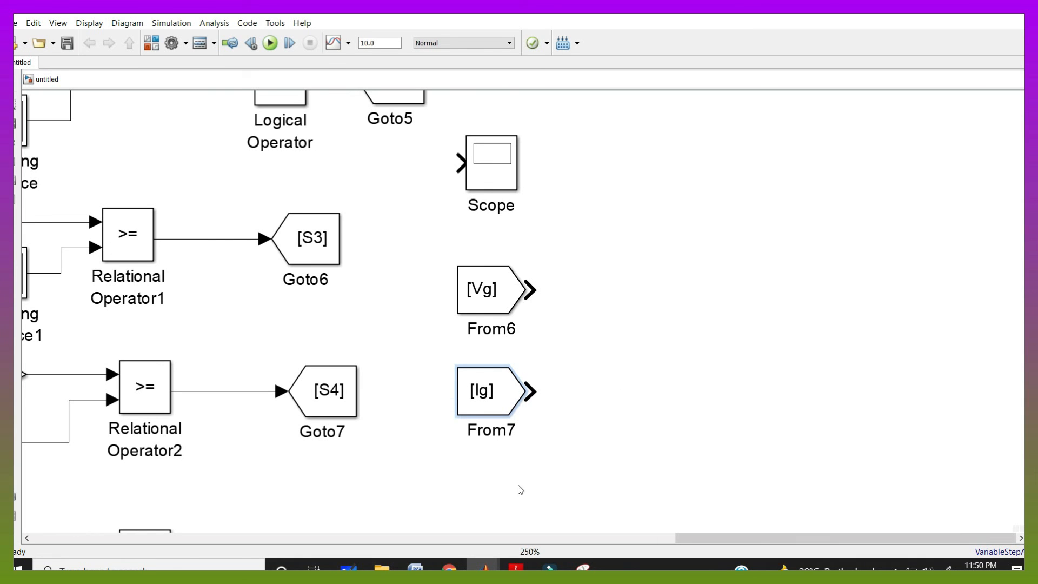
Copy another From block below and set its tag to IL
{"action": "left_click_drag", "start_coordinate": [490, 396], "coordinate": [538, 398]}
{"action": "double_click", "coordinate": [537, 399]}
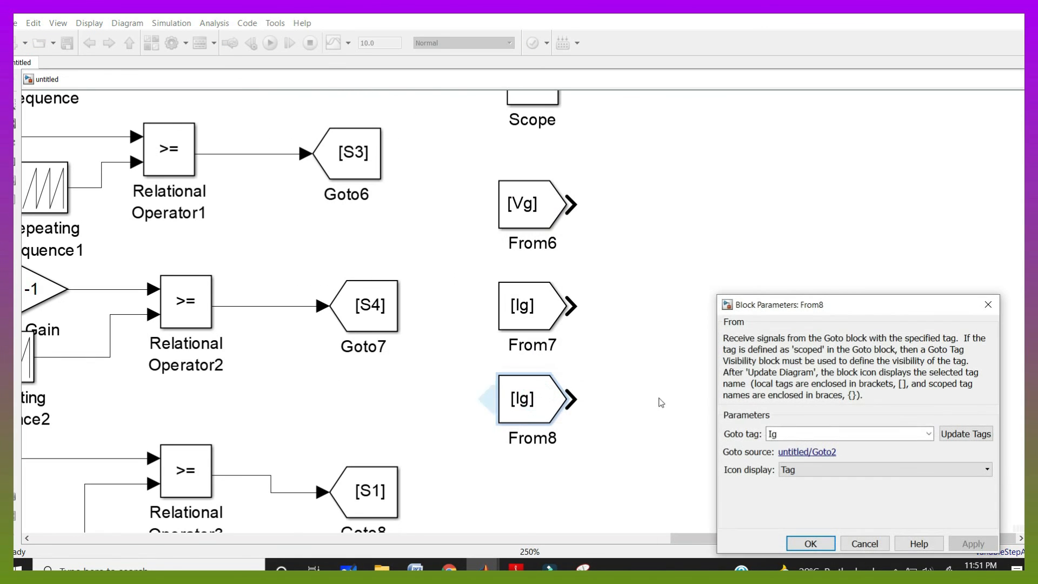
{"action": "left_click", "coordinate": [788, 432]}
{"action": "key", "text": "BackSpace"}
{"action": "type", "text": "L"}
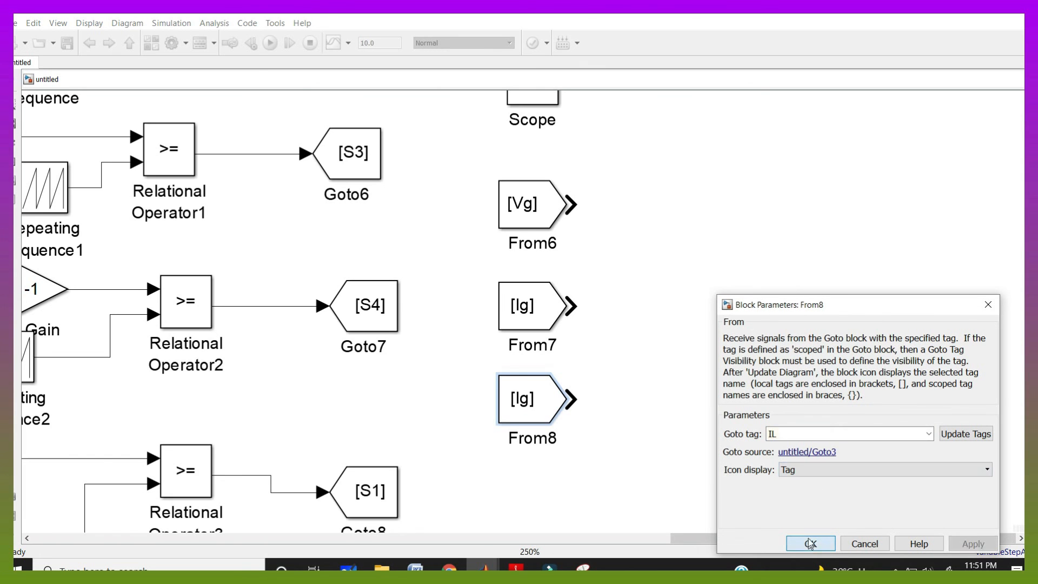
{"action": "left_click", "coordinate": [811, 543]}
Paste a fourth From block and set its tag to Vca
{"action": "scroll", "coordinate": [546, 495], "scroll_direction": "up", "scroll_amount": 1}
{"action": "scroll", "coordinate": [545, 489], "scroll_direction": "down", "scroll_amount": 3}
{"action": "scroll", "coordinate": [525, 524], "scroll_direction": "up", "scroll_amount": 3}
{"action": "key", "text": "ctrl+v"}
{"action": "double_click", "coordinate": [547, 459]}
{"action": "double_click", "coordinate": [823, 431]}
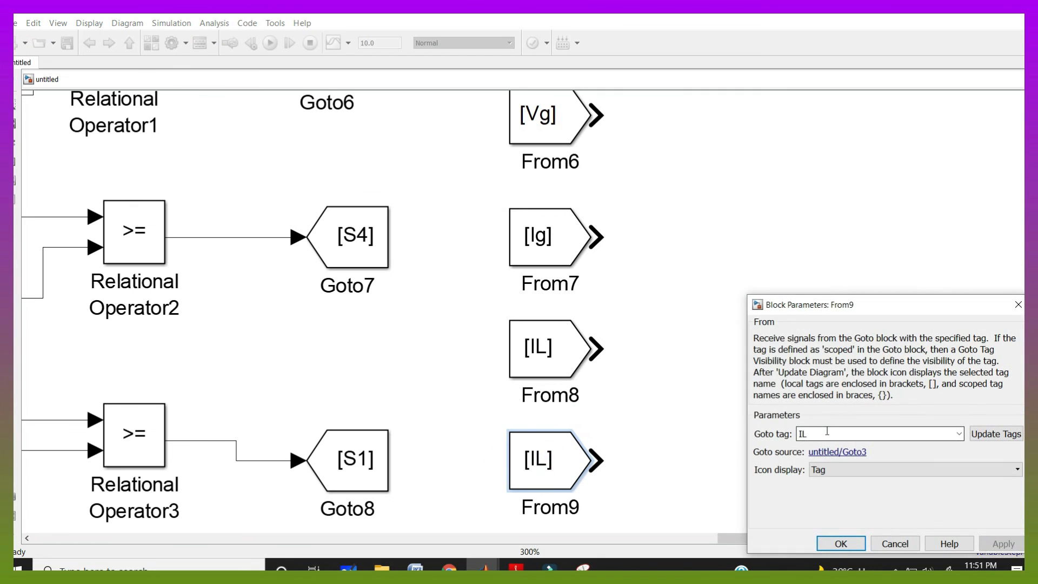
{"action": "type", "text": "V"}
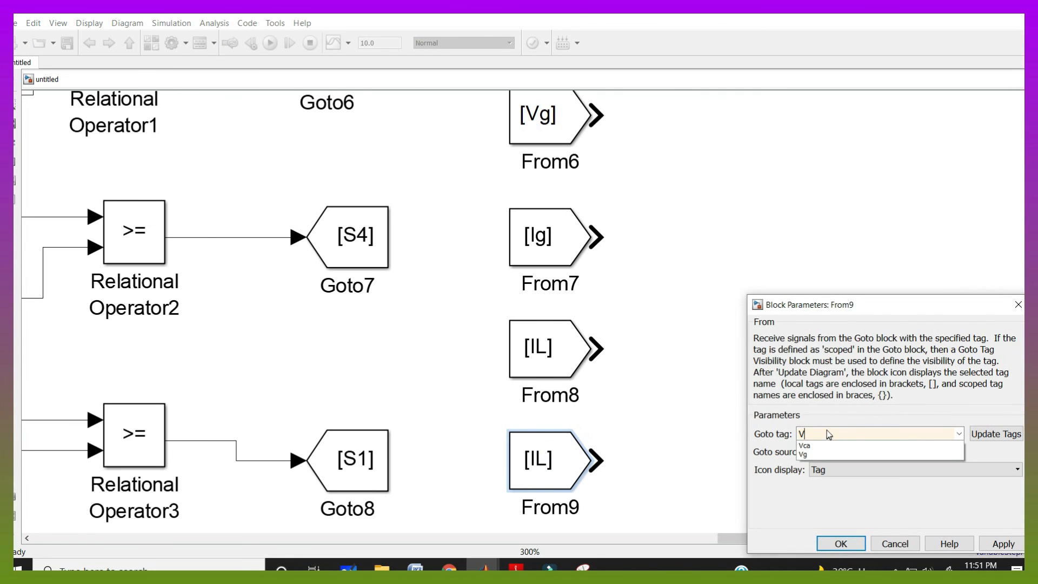
{"action": "left_click", "coordinate": [805, 446]}
{"action": "left_click", "coordinate": [841, 544]}
Move the Scope beside the From blocks and configure it with 4 input ports in a four-axes stacked layout
{"action": "scroll", "coordinate": [676, 375], "scroll_direction": "down", "scroll_amount": 1}
{"action": "scroll", "coordinate": [465, 324], "scroll_direction": "down", "scroll_amount": 1}
{"action": "left_click_drag", "start_coordinate": [557, 102], "coordinate": [772, 290]}
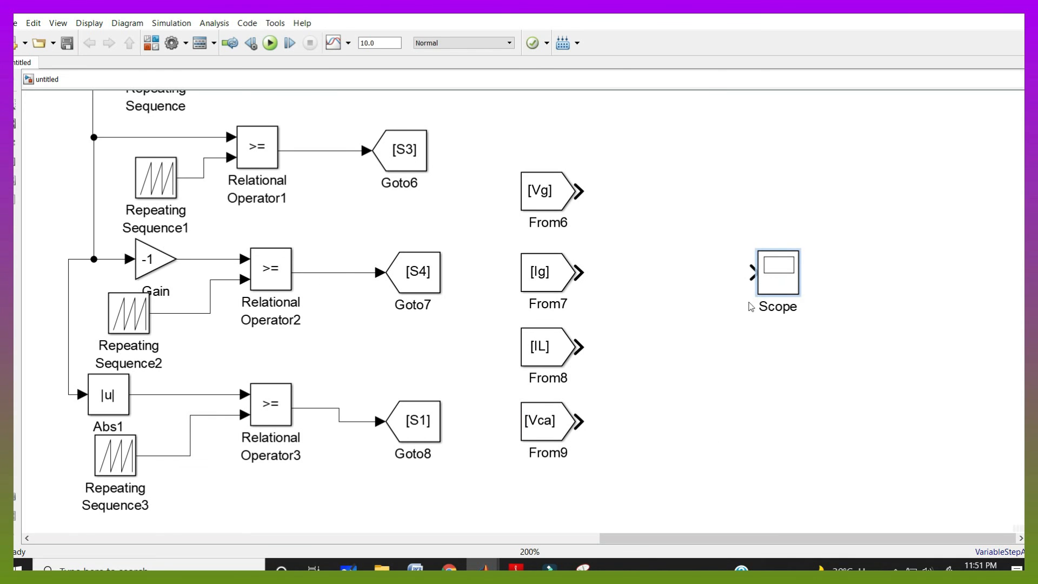
{"action": "double_click", "coordinate": [778, 272]}
{"action": "left_click", "coordinate": [339, 143]}
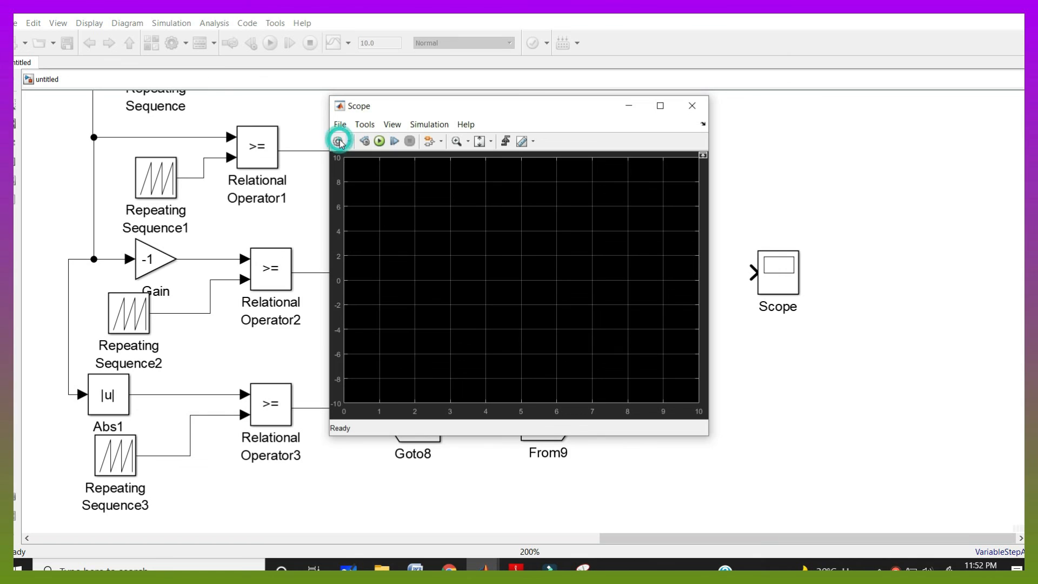
{"action": "double_click", "coordinate": [501, 253]}
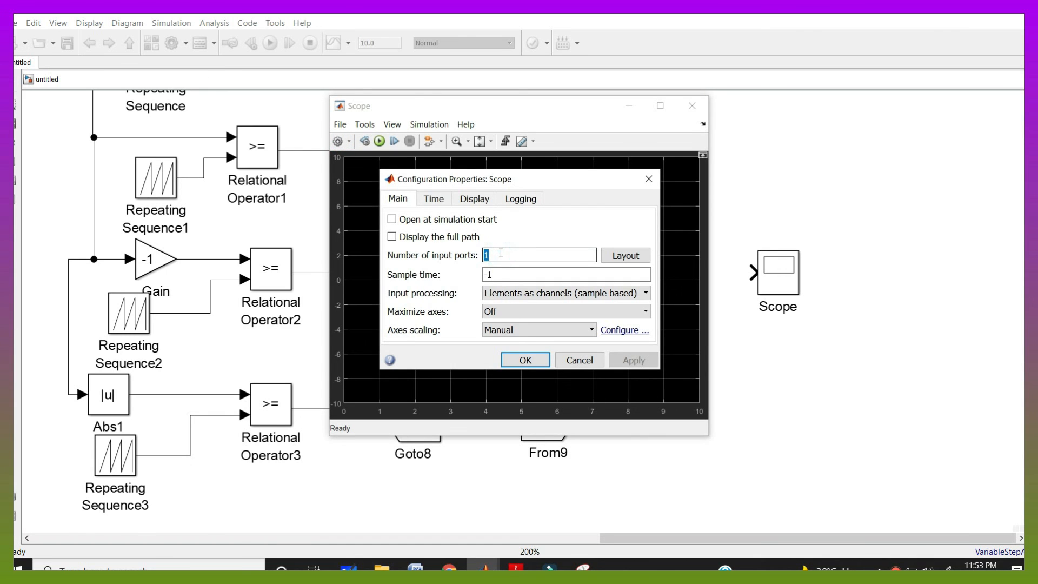
{"action": "type", "text": "4"}
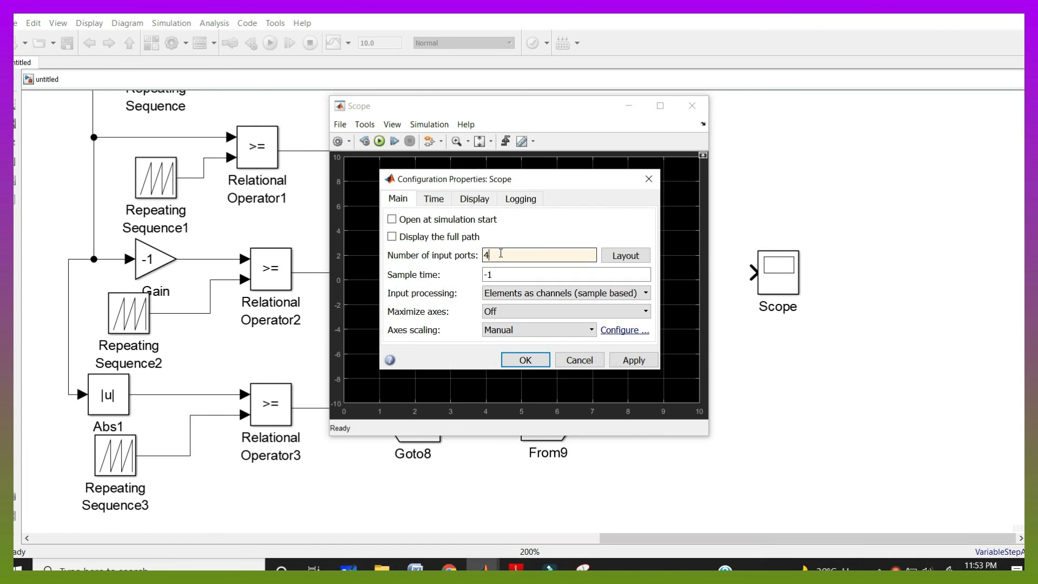
{"action": "left_click", "coordinate": [634, 257]}
{"action": "left_click", "coordinate": [682, 313]}
{"action": "left_click", "coordinate": [541, 361]}
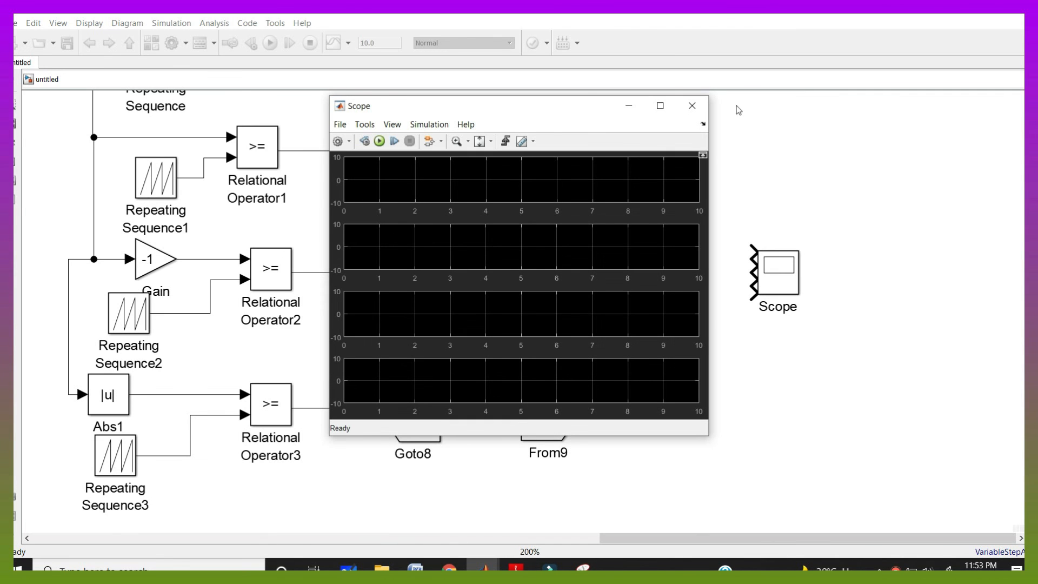
Connect the Vg, Ig, IL and Vca From blocks to the Scope's four input ports
{"action": "left_click_drag", "start_coordinate": [577, 213], "coordinate": [746, 213]}
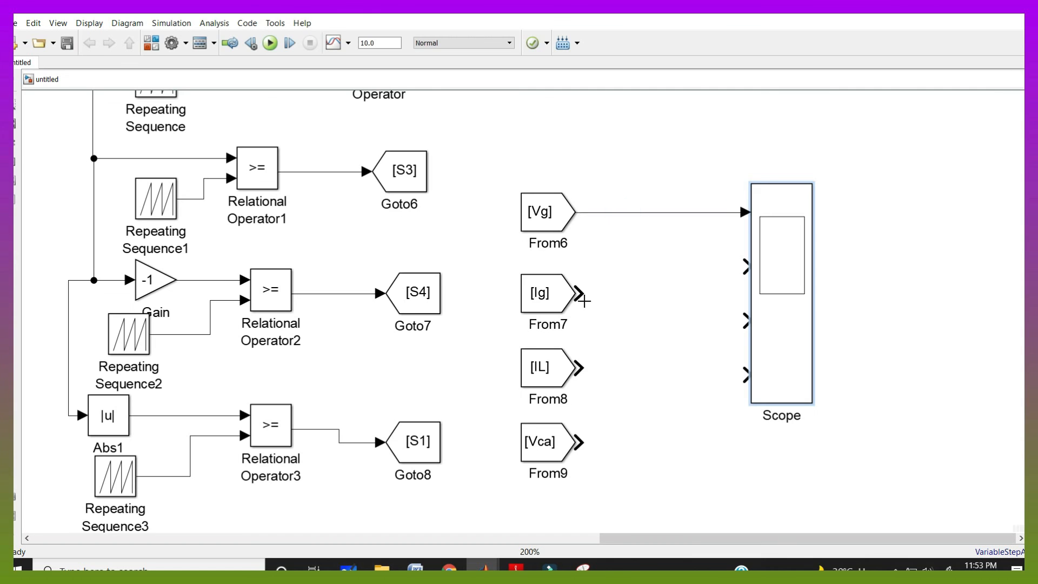
{"action": "left_click_drag", "start_coordinate": [583, 296], "coordinate": [748, 268]}
{"action": "left_click_drag", "start_coordinate": [584, 364], "coordinate": [650, 339]}
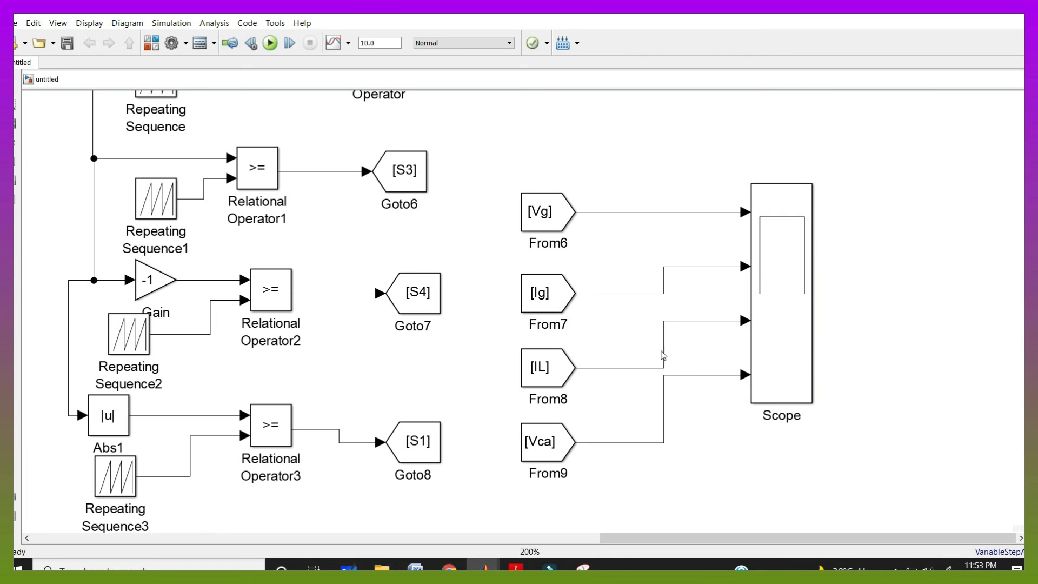
{"action": "left_click_drag", "start_coordinate": [682, 375], "coordinate": [697, 398]}
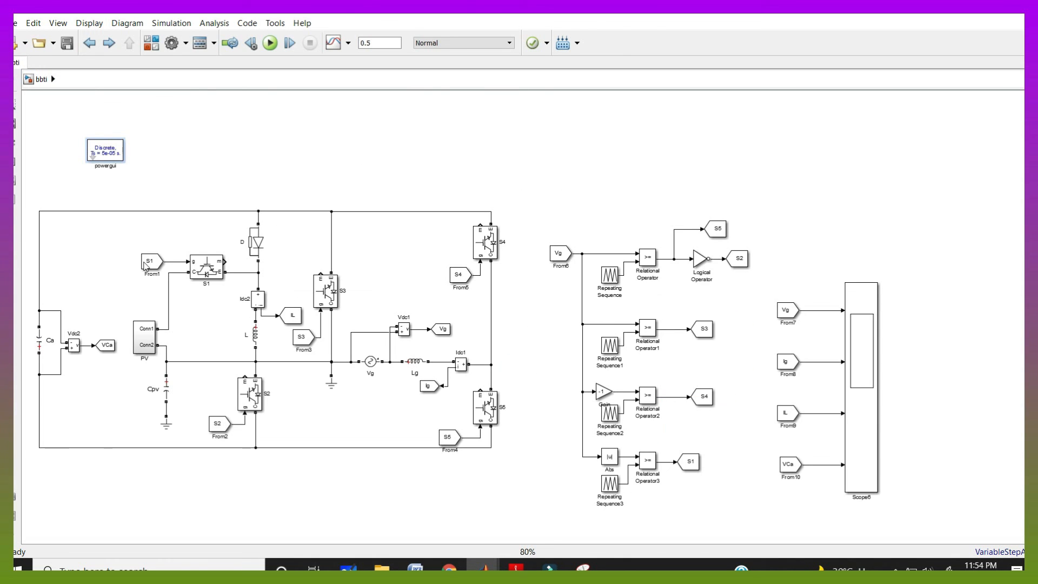
Run the full inverter model simulation with a 0.5 s stop time and open Scope6 to view the waveforms
{"action": "left_click", "coordinate": [274, 44]}
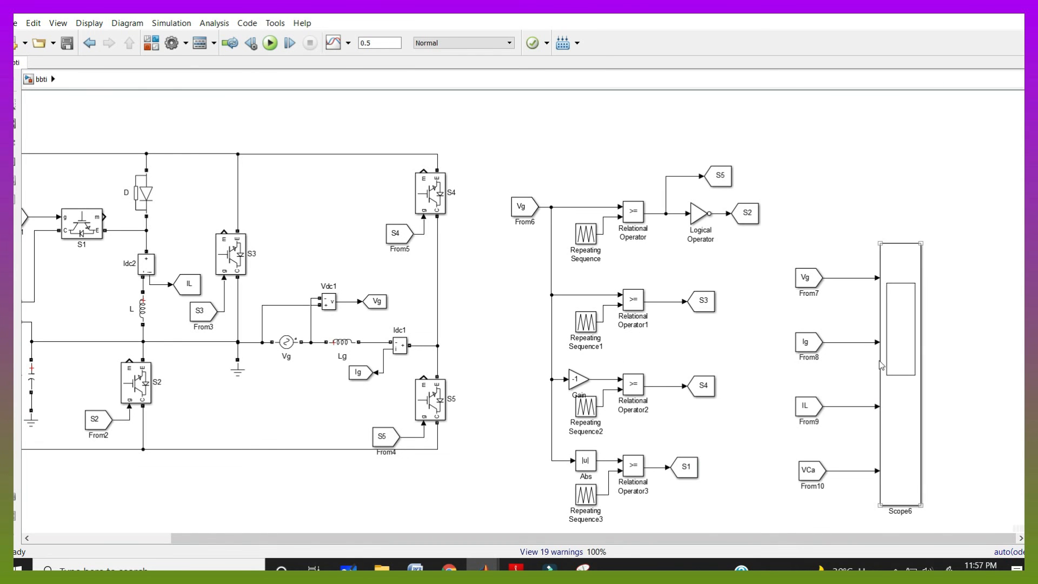
{"action": "left_click", "coordinate": [891, 360]}
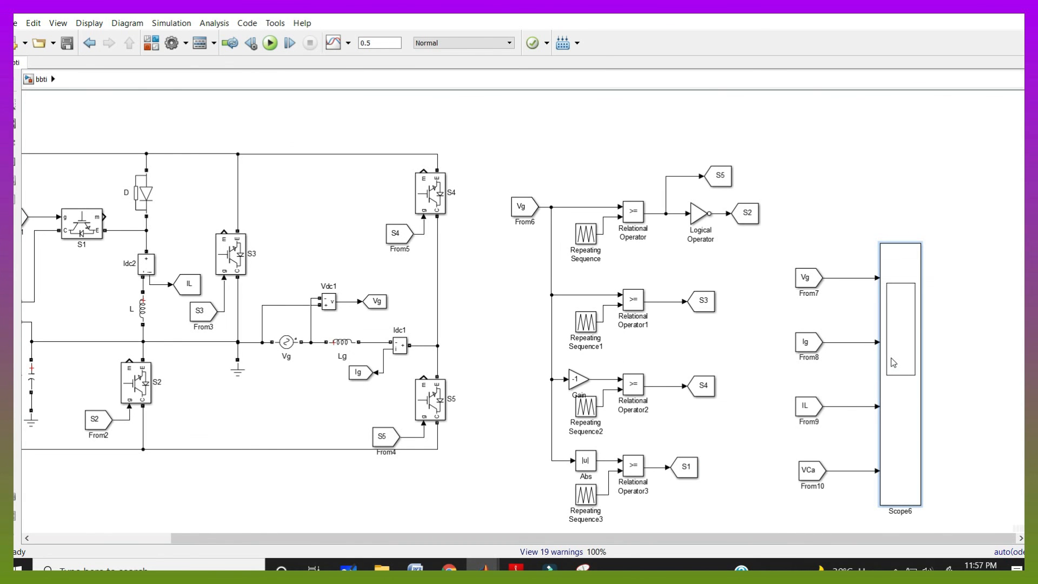
{"action": "double_click", "coordinate": [891, 358]}
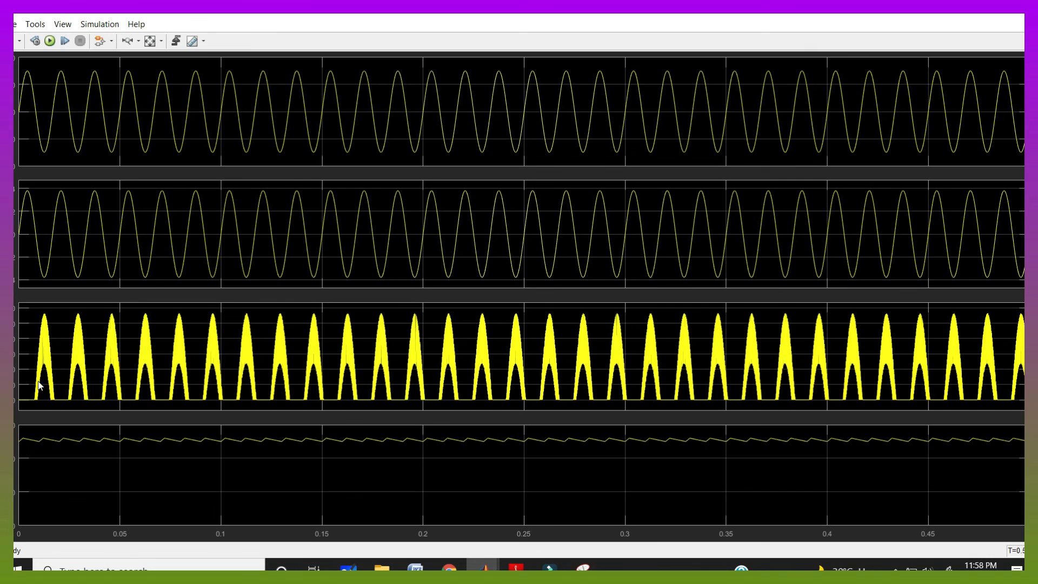
Autoscale the scope axes and zoom into a region of the top waveform, then close the scope
{"action": "left_click", "coordinate": [127, 41]}
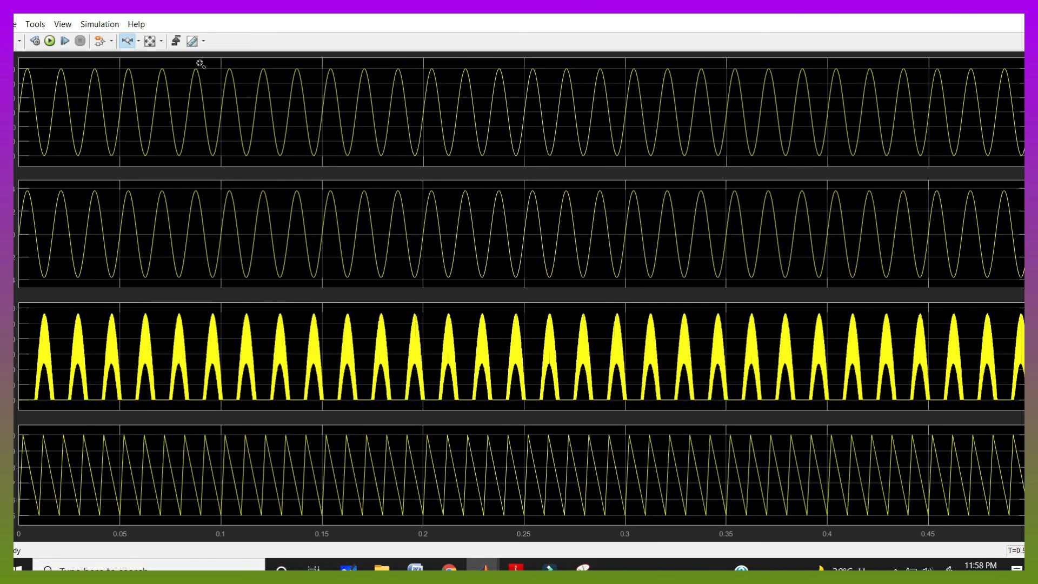
{"action": "left_click", "coordinate": [161, 64]}
{"action": "left_click_drag", "start_coordinate": [222, 66], "coordinate": [350, 70]}
{"action": "left_click", "coordinate": [476, 511]}
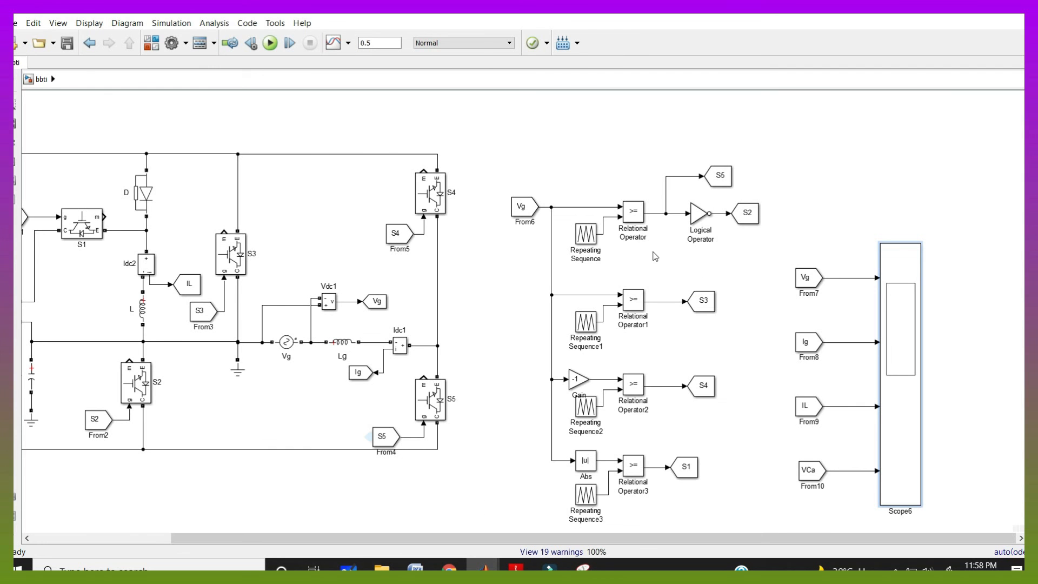